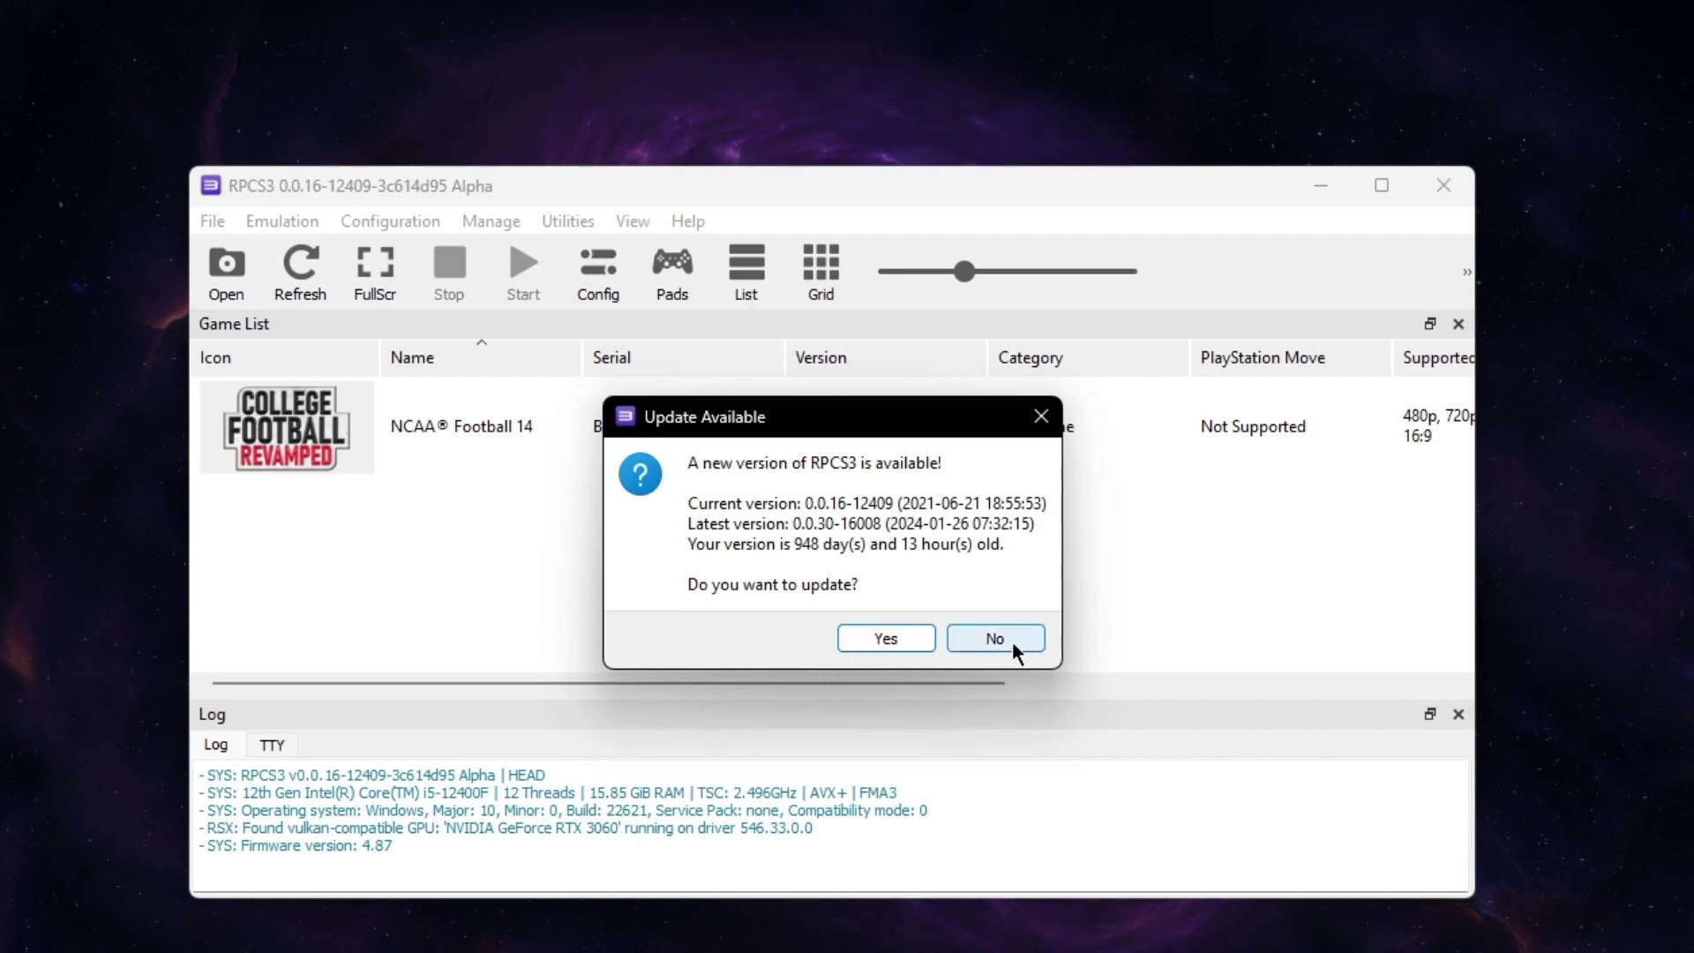
Step: Decline the RPCS3 update and launch NCAA Football 14 from the game list
{"action": "left_click", "coordinate": [986, 631]}
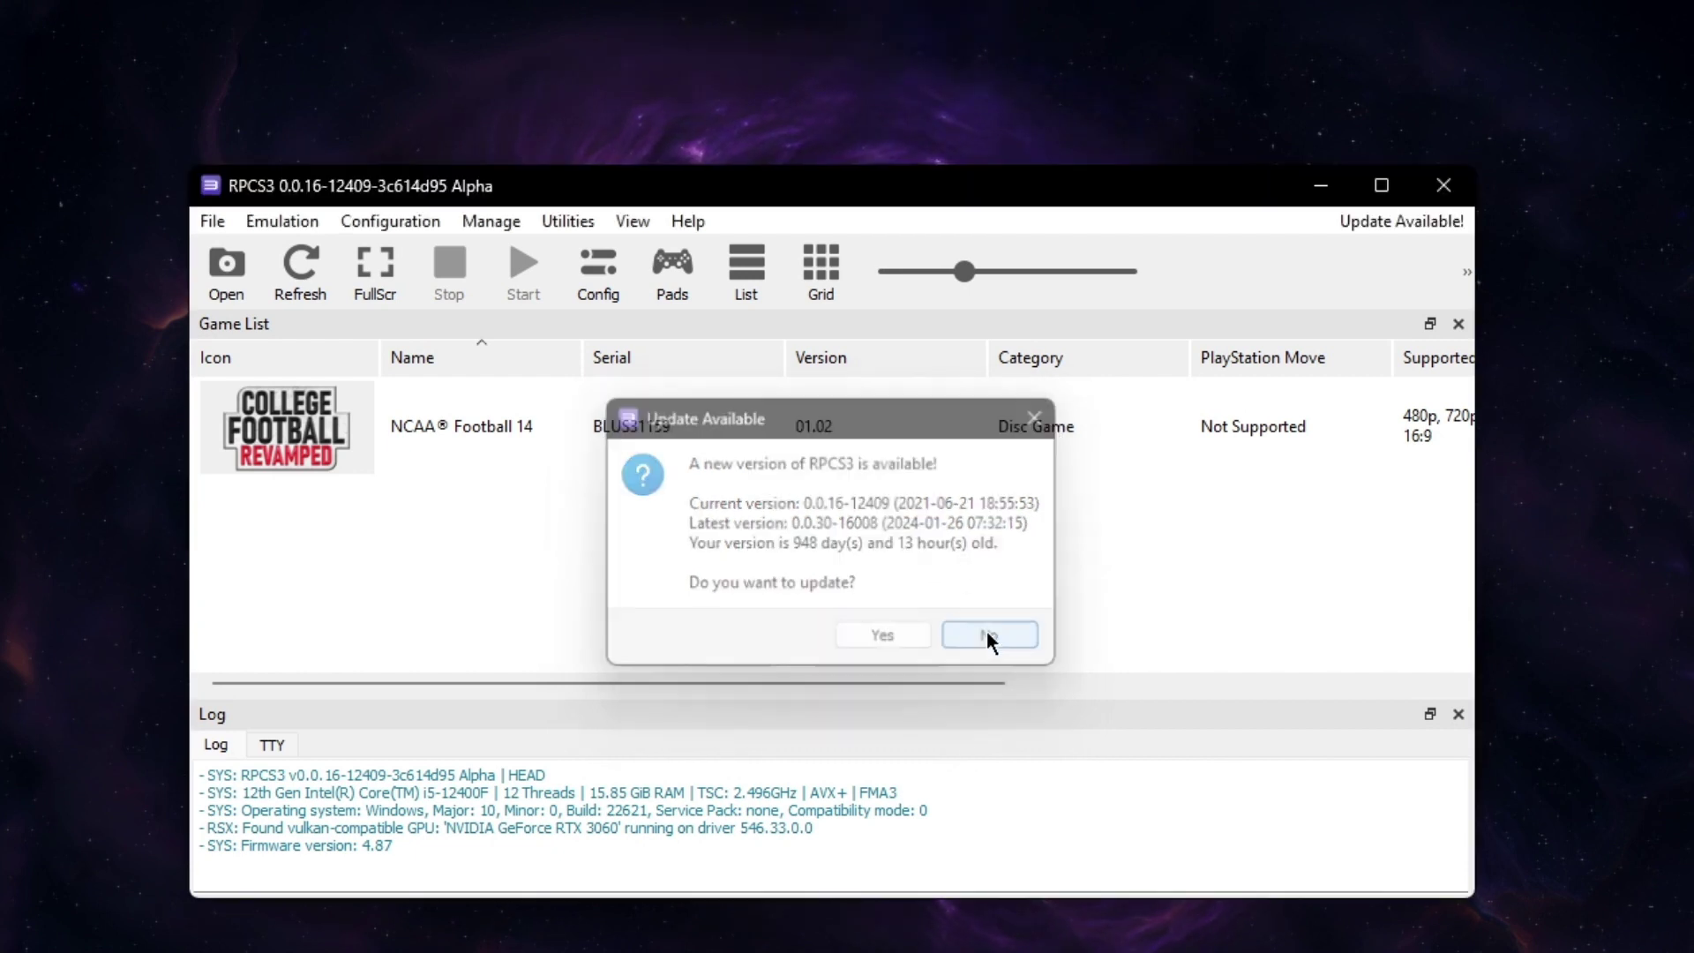
{"action": "left_click", "coordinate": [438, 445]}
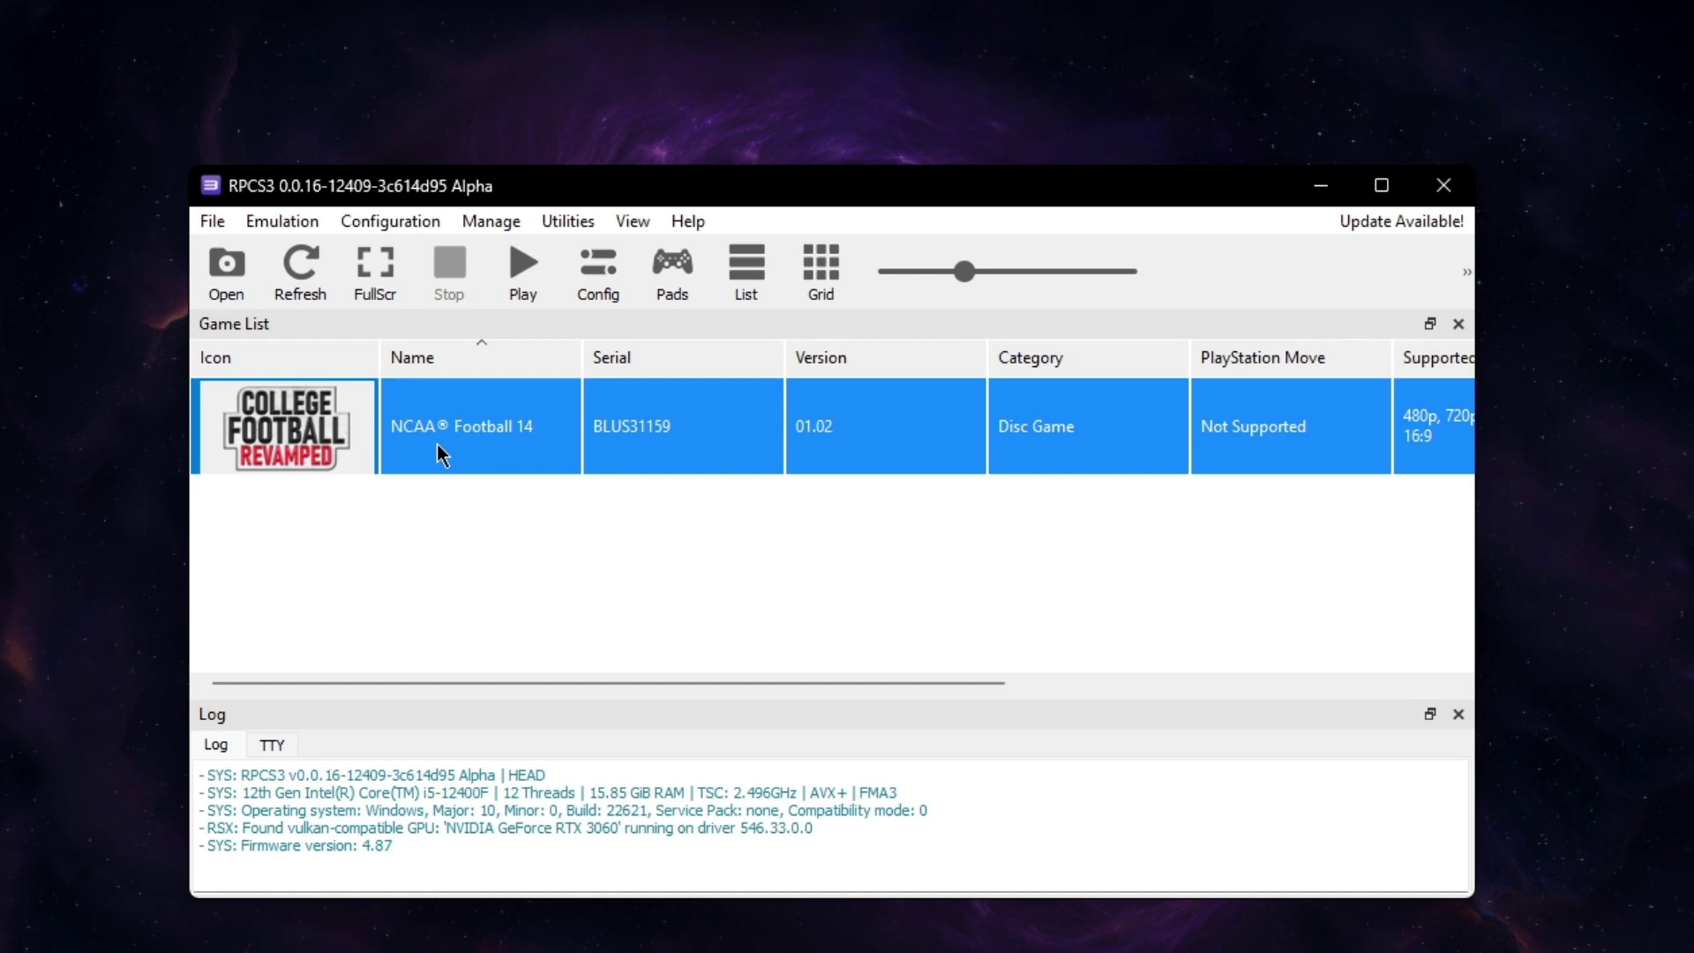
{"action": "double_click", "coordinate": [636, 428]}
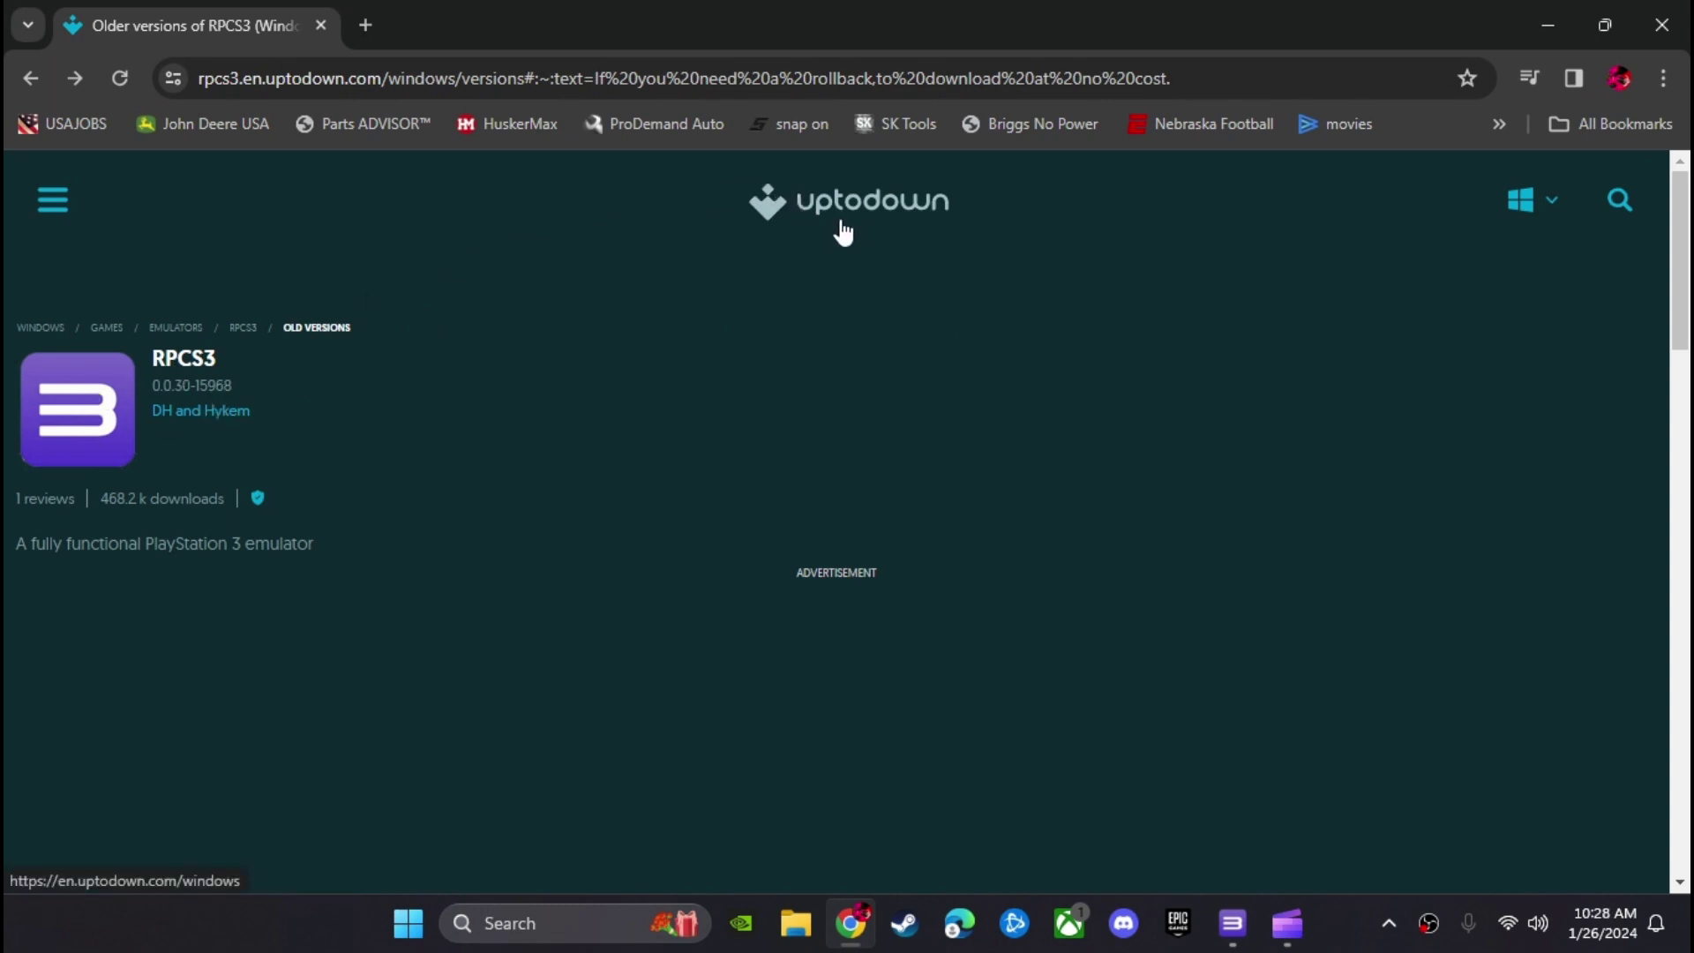
Step: Expand Uptodown's list of older RPCS3 versions beyond the March 2023 releases
{"action": "scroll", "coordinate": [446, 283], "scroll_direction": "down", "scroll_amount": 4}
{"action": "scroll", "coordinate": [334, 581], "scroll_direction": "down", "scroll_amount": 1}
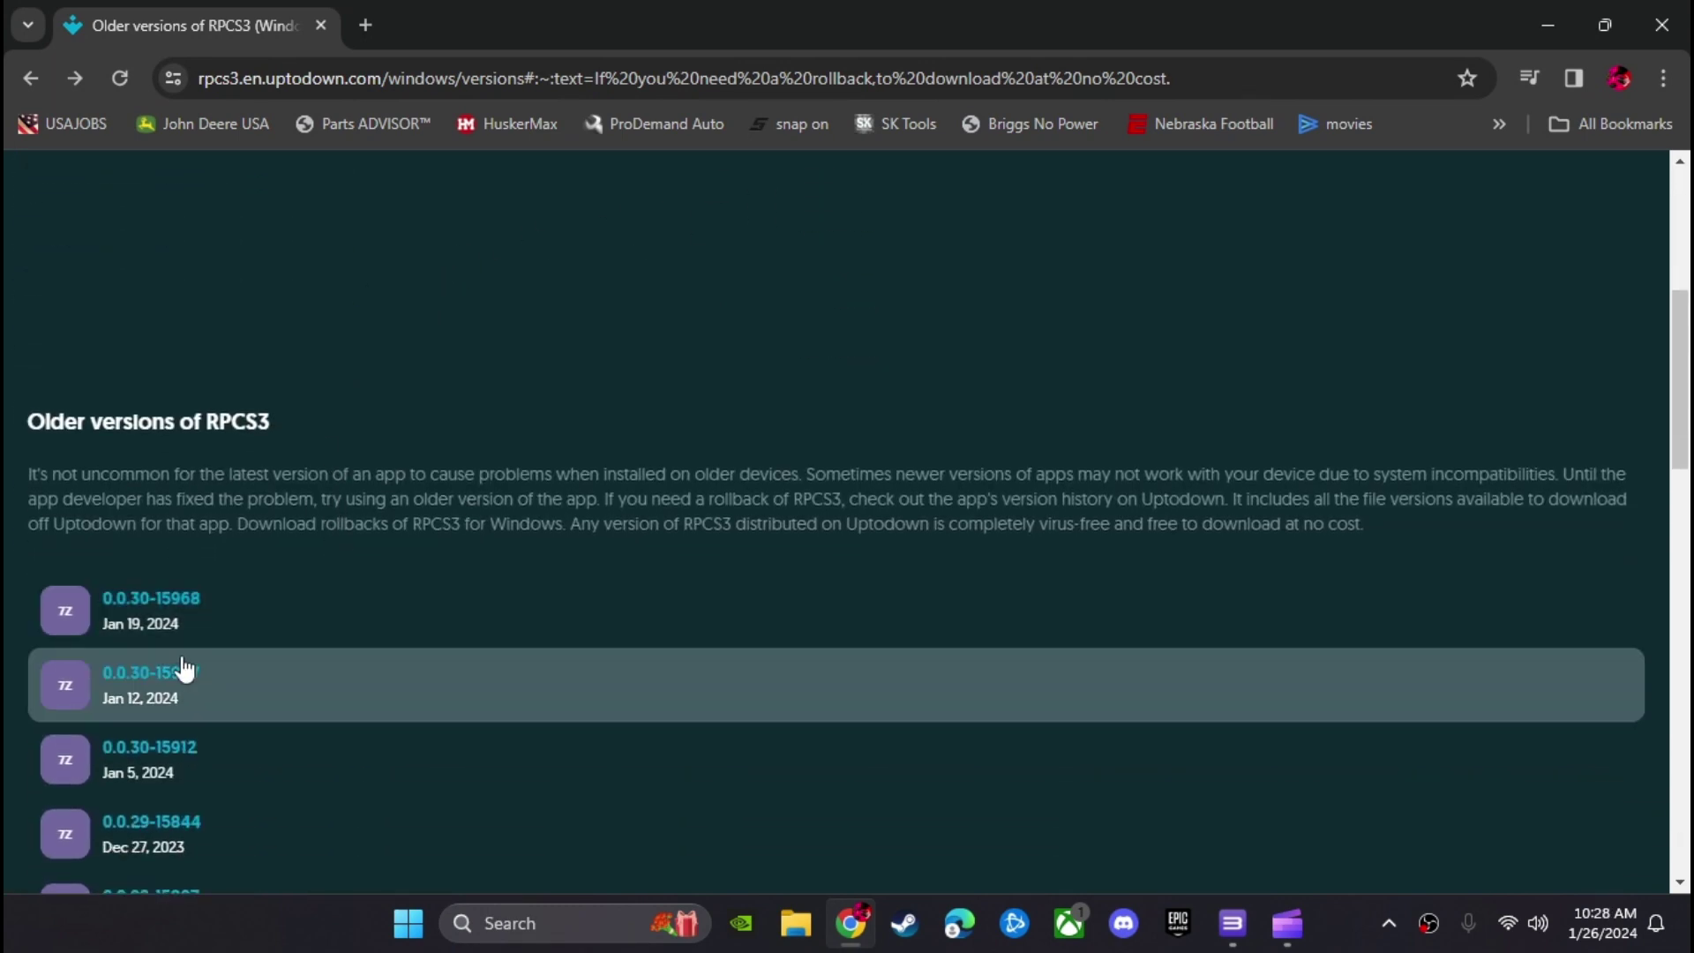
{"action": "scroll", "coordinate": [254, 639], "scroll_direction": "down", "scroll_amount": 1}
{"action": "scroll", "coordinate": [345, 726], "scroll_direction": "down", "scroll_amount": 5}
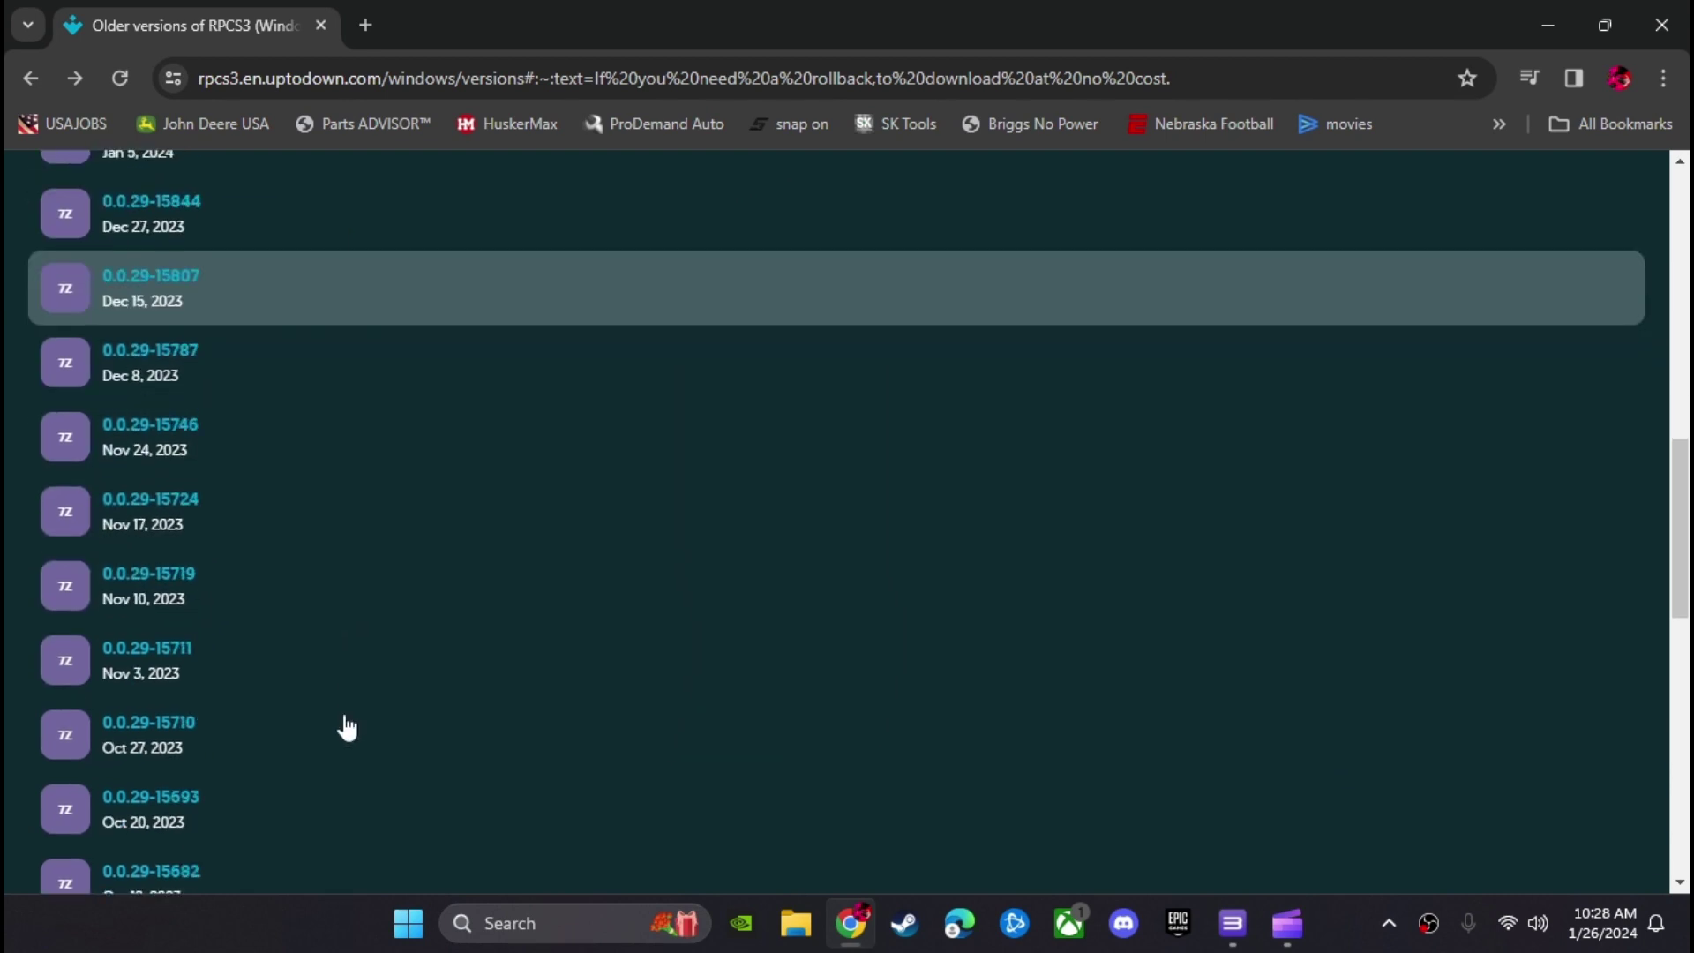
{"action": "scroll", "coordinate": [379, 671], "scroll_direction": "down", "scroll_amount": 7}
{"action": "scroll", "coordinate": [208, 416], "scroll_direction": "down", "scroll_amount": 1}
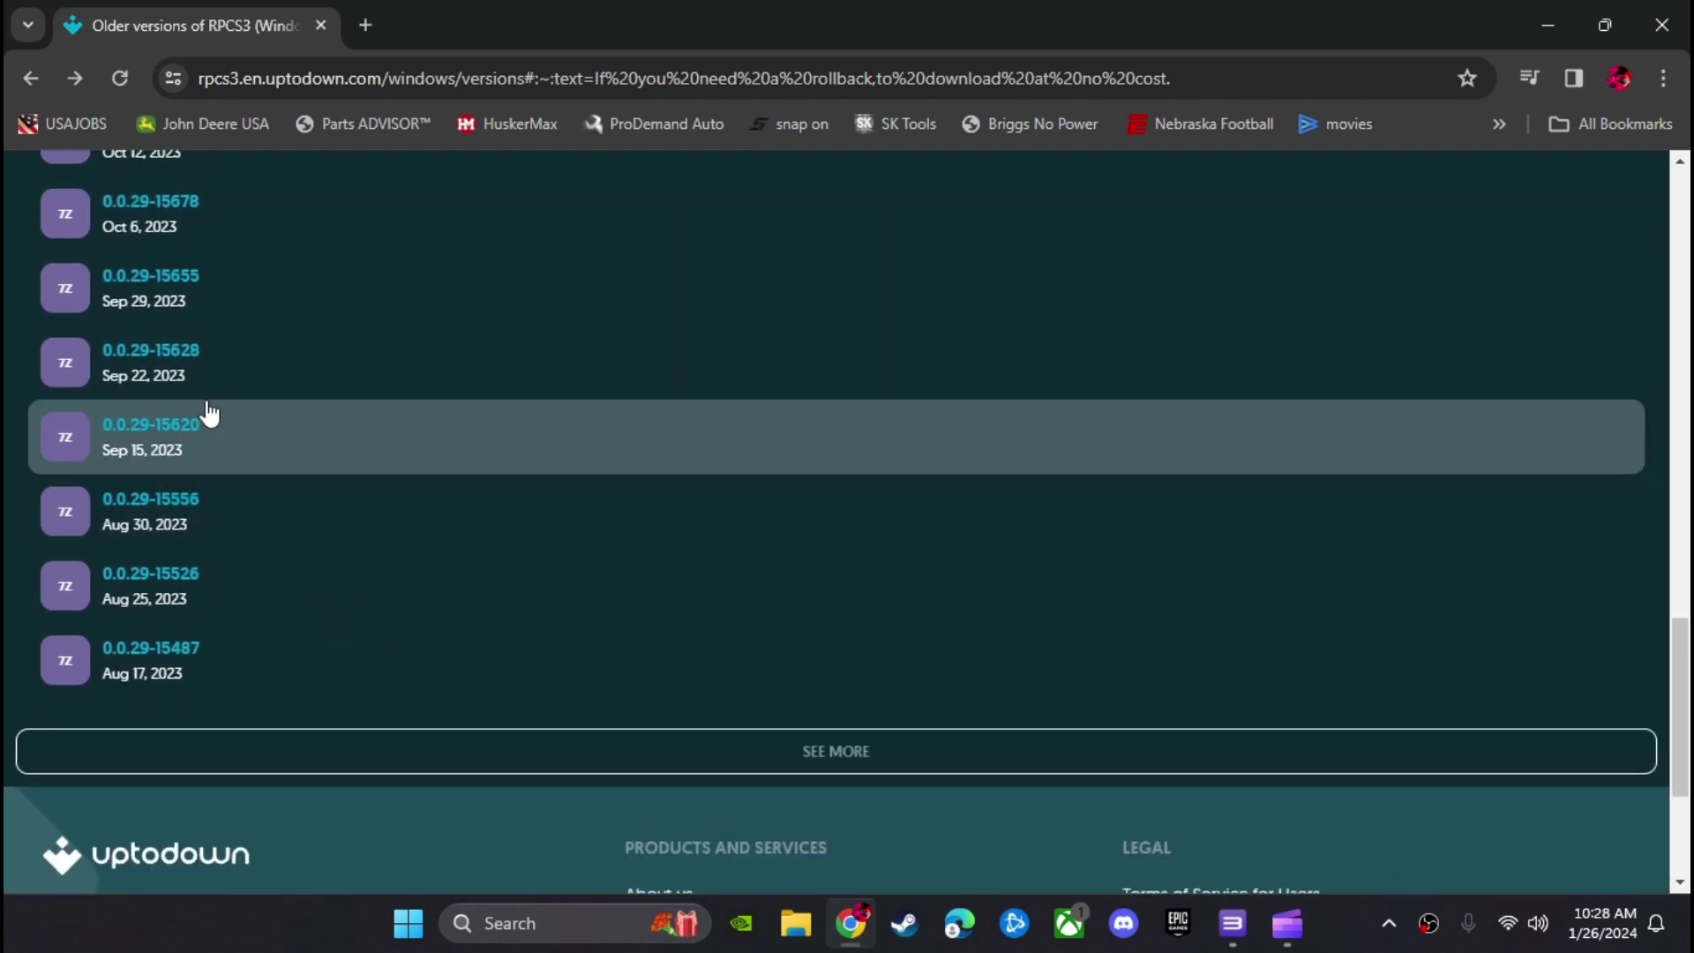
{"action": "left_click", "coordinate": [576, 760]}
{"action": "scroll", "coordinate": [367, 553], "scroll_direction": "down", "scroll_amount": 10}
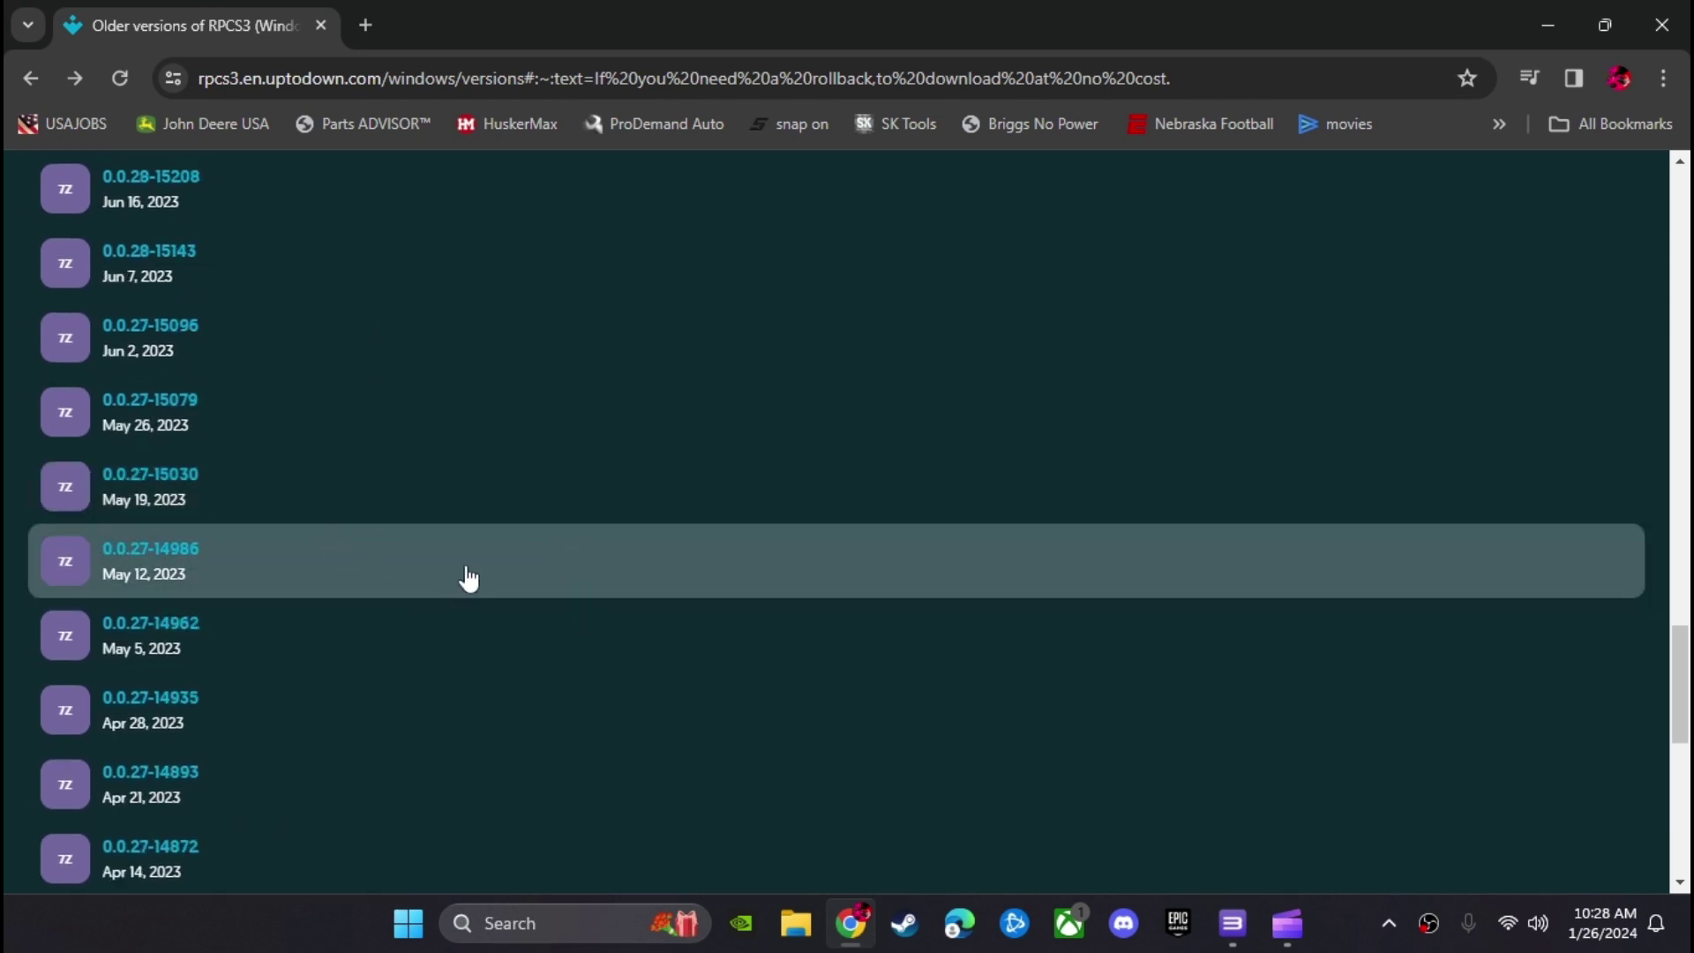
{"action": "scroll", "coordinate": [466, 579], "scroll_direction": "down", "scroll_amount": 4}
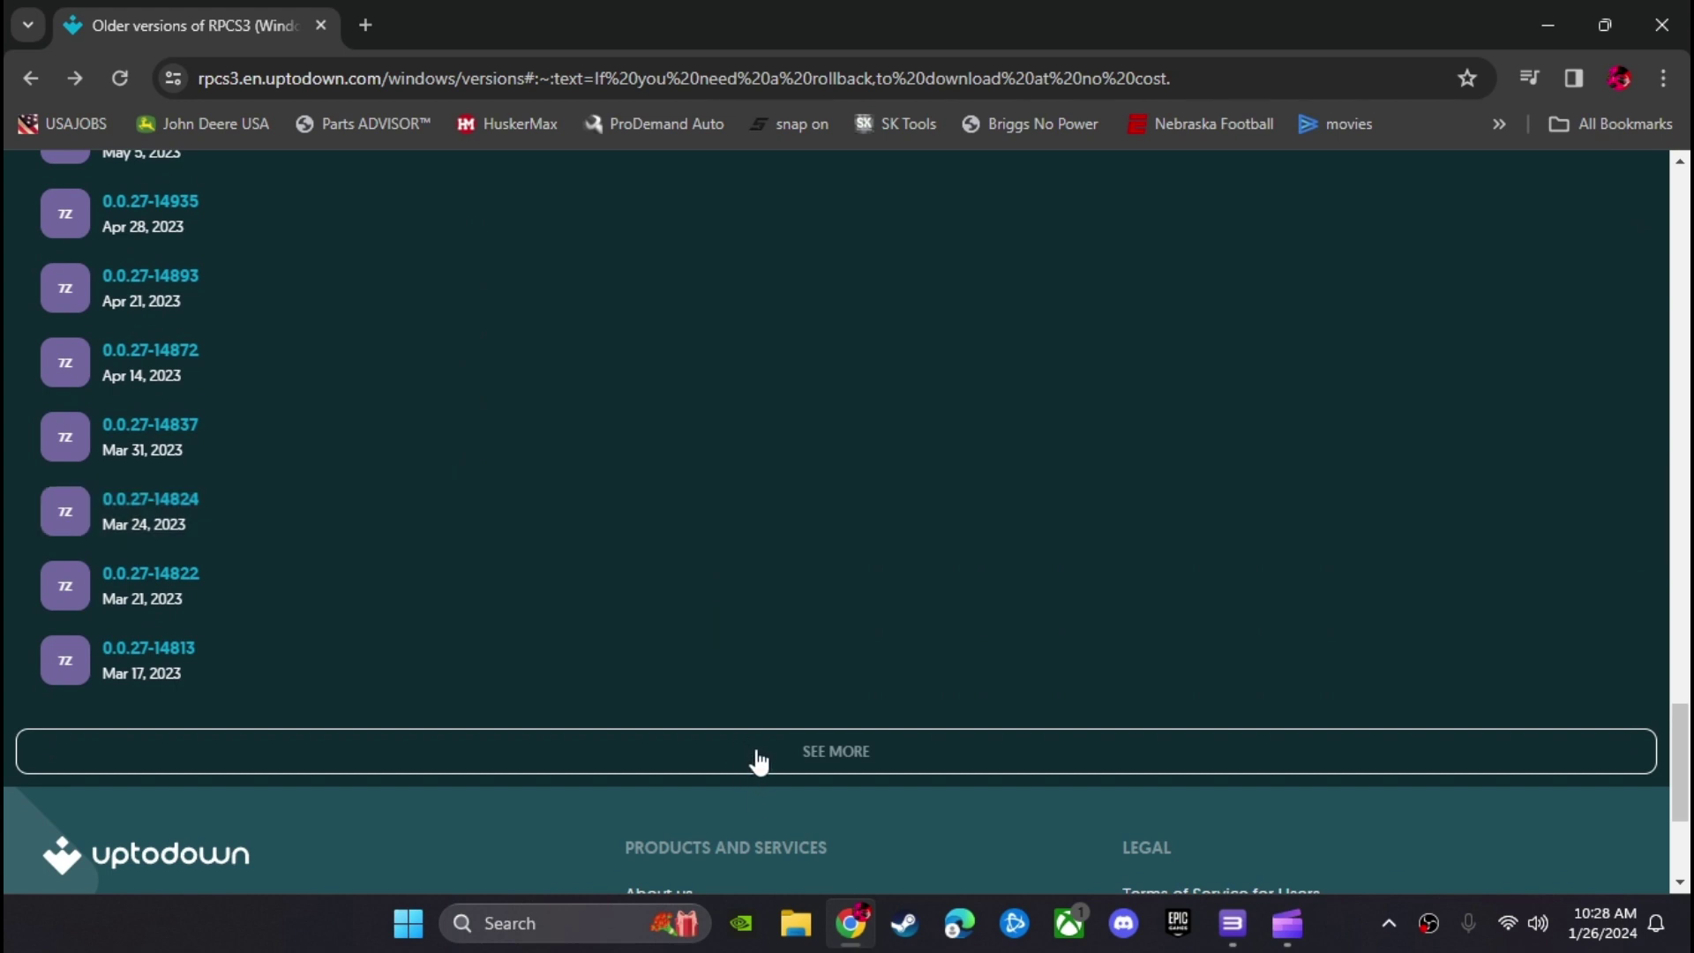
{"action": "left_click", "coordinate": [760, 751]}
Step: Load the 2022 and 2021 releases and open the page for RPCS3 version 0.0.19-13082
{"action": "scroll", "coordinate": [618, 637], "scroll_direction": "down", "scroll_amount": 4}
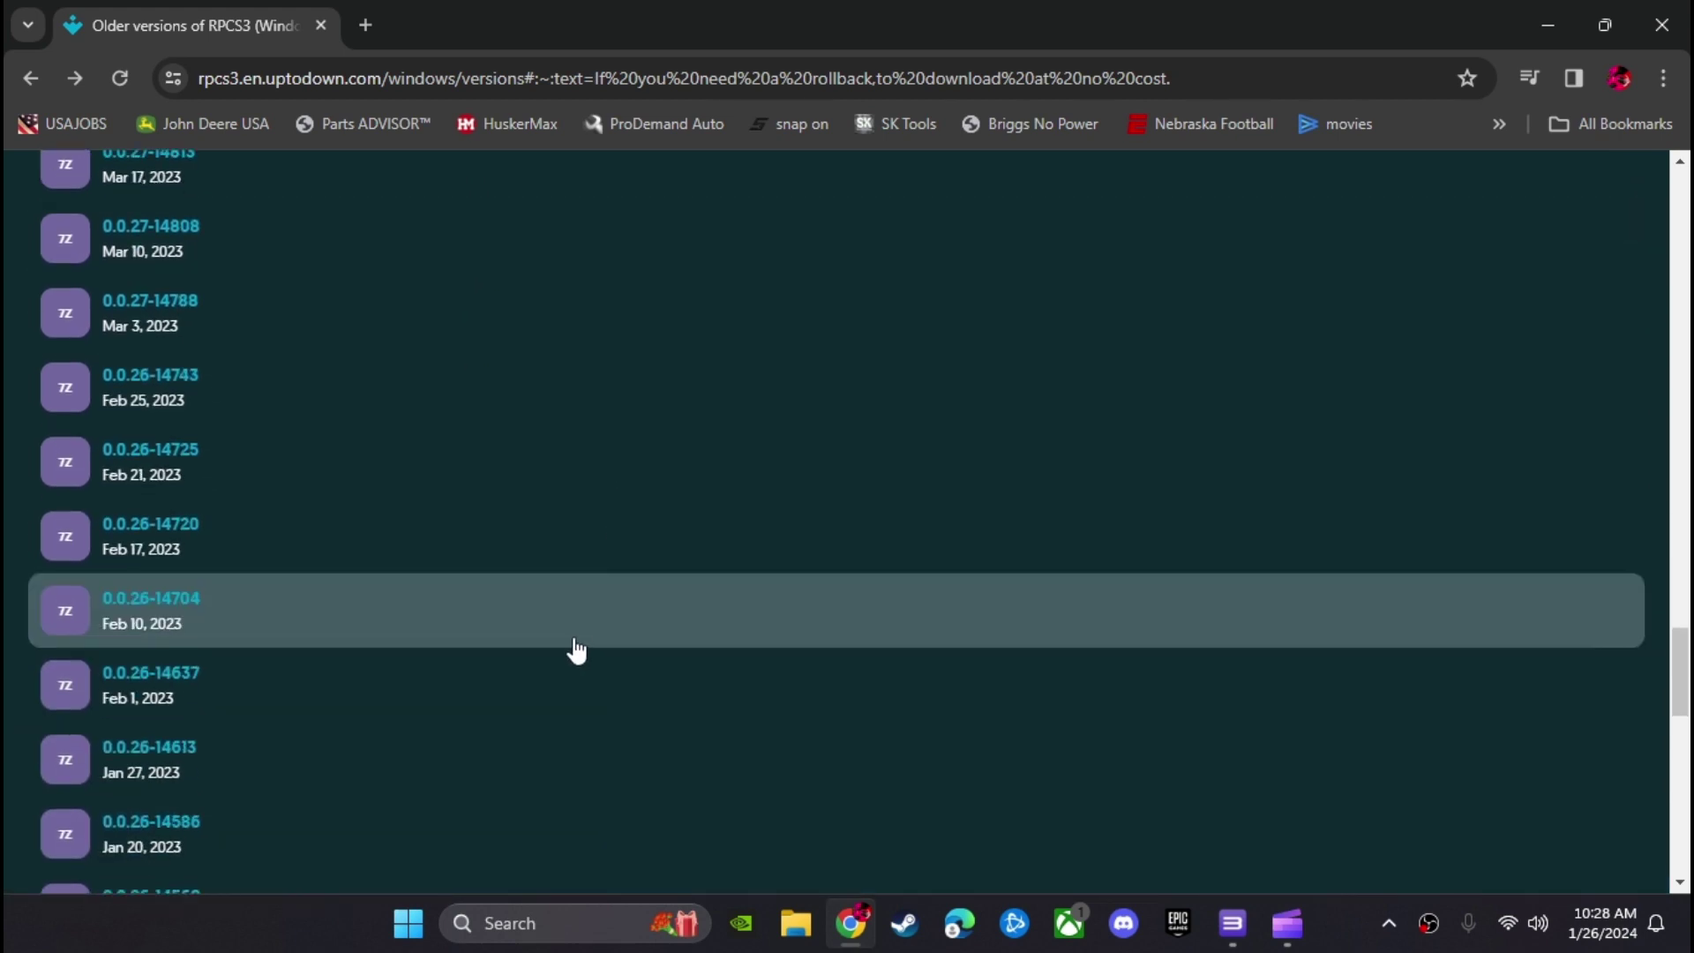
{"action": "scroll", "coordinate": [577, 651], "scroll_direction": "down", "scroll_amount": 3}
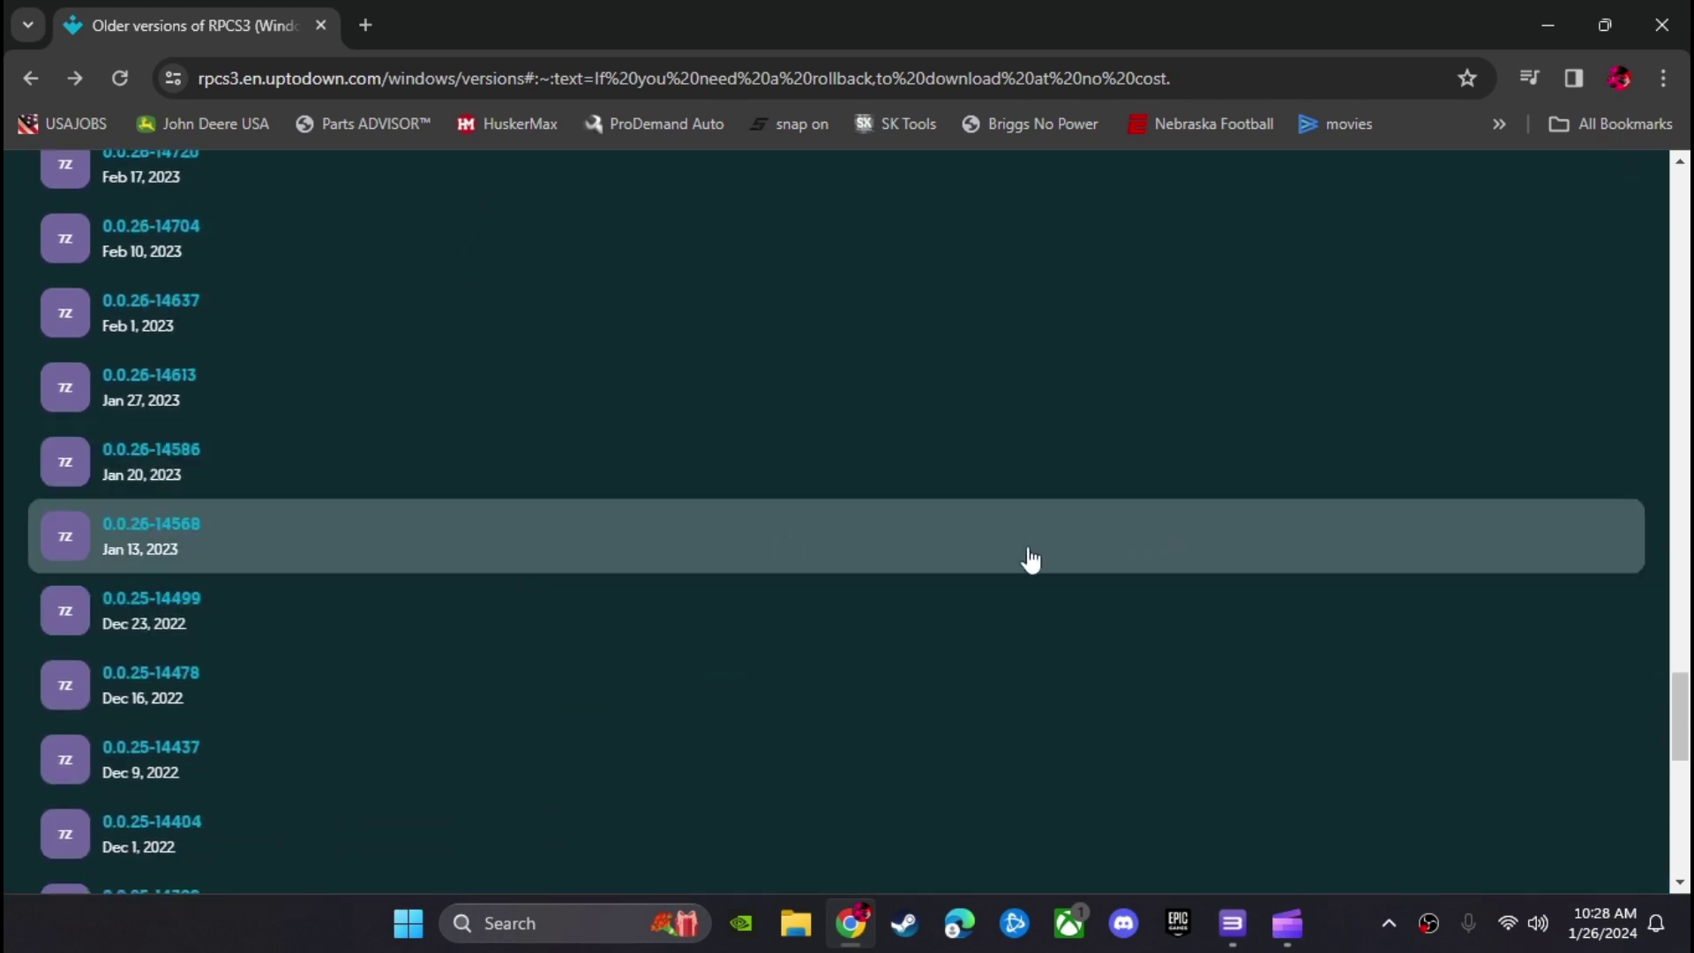
{"action": "scroll", "coordinate": [817, 639], "scroll_direction": "down", "scroll_amount": 3}
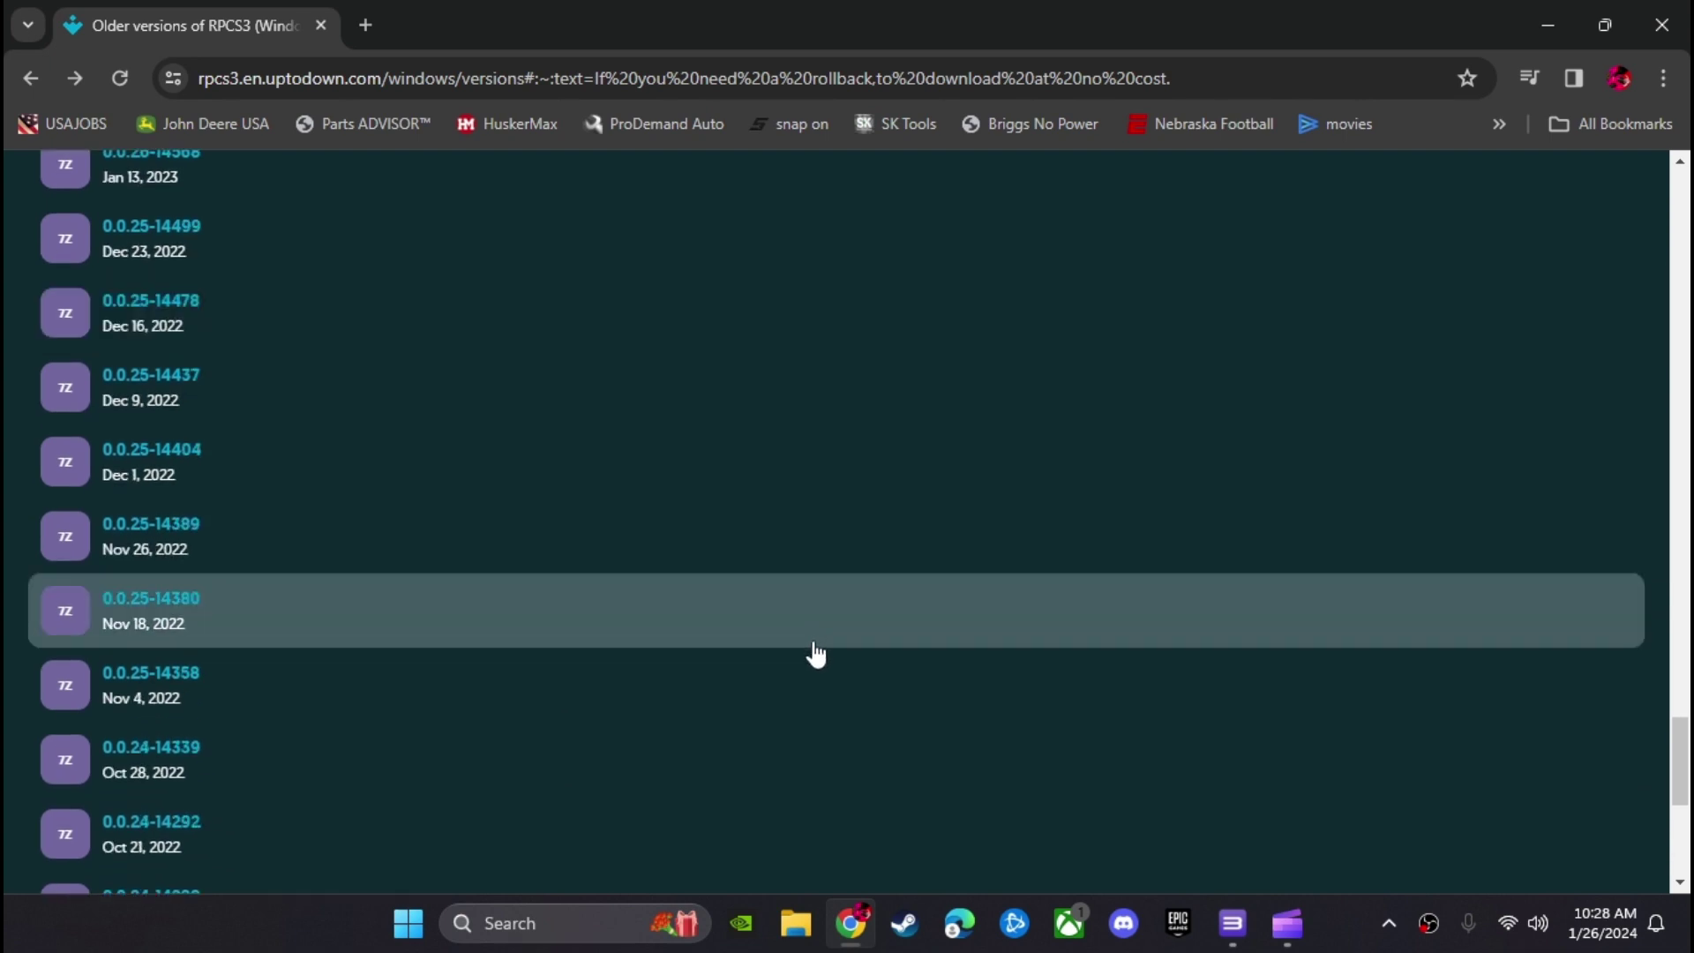
{"action": "scroll", "coordinate": [815, 653], "scroll_direction": "down", "scroll_amount": 5}
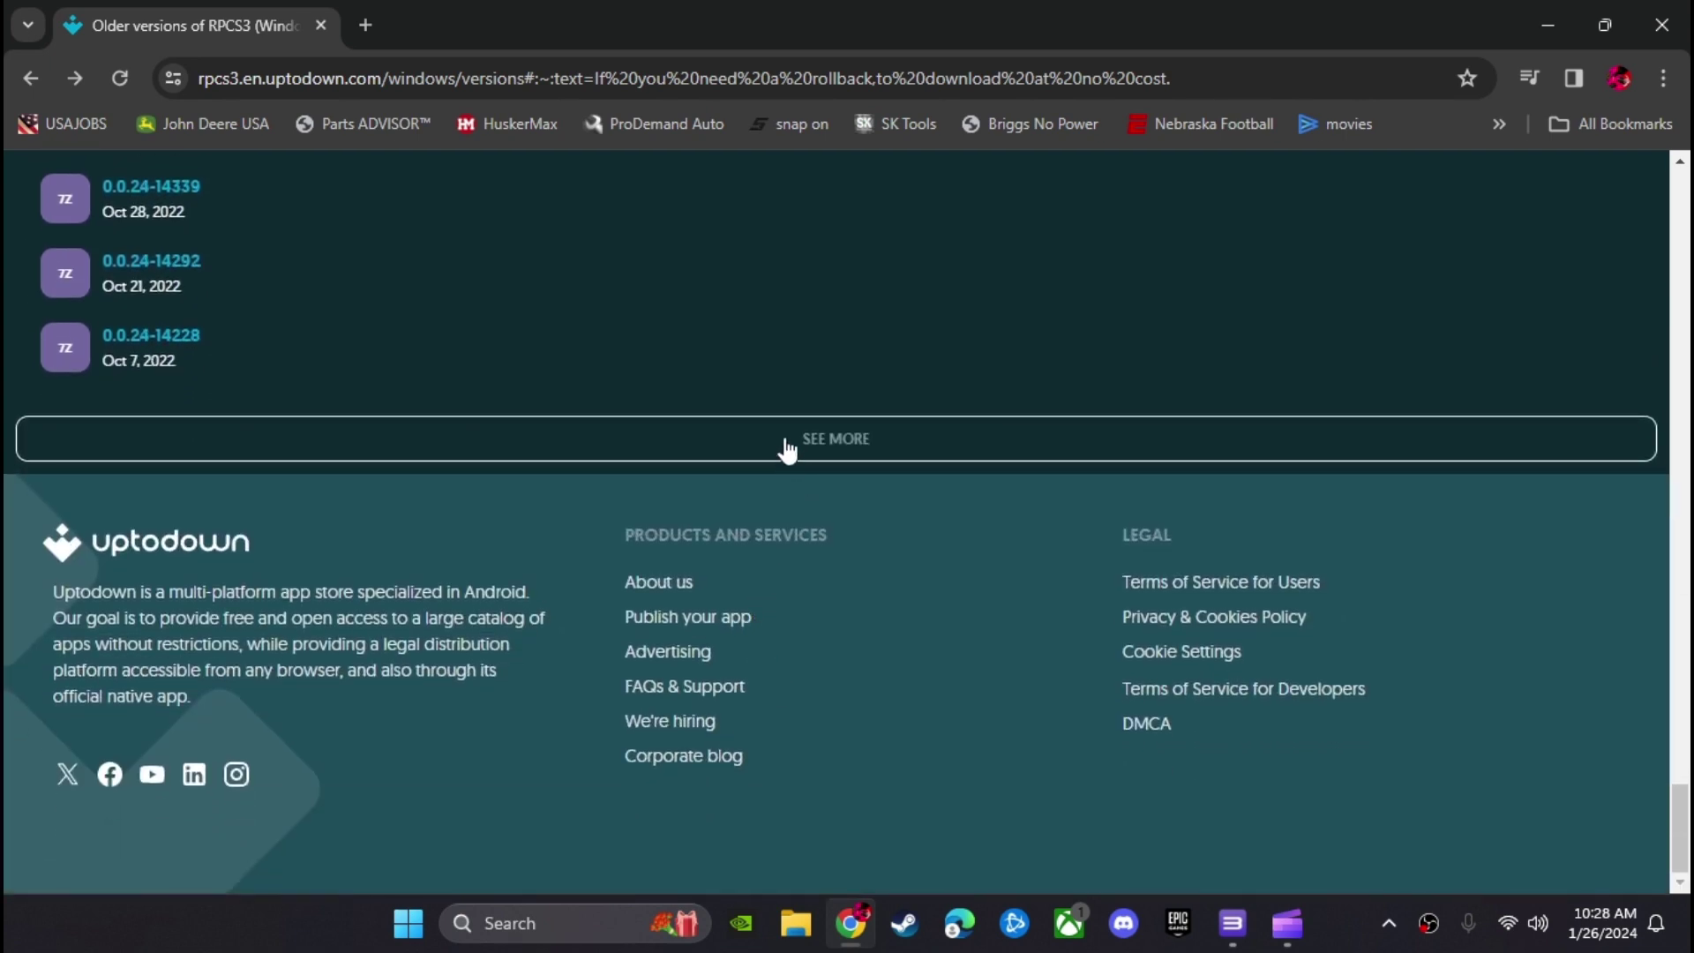
{"action": "left_click", "coordinate": [751, 469]}
{"action": "scroll", "coordinate": [730, 488], "scroll_direction": "down", "scroll_amount": 5}
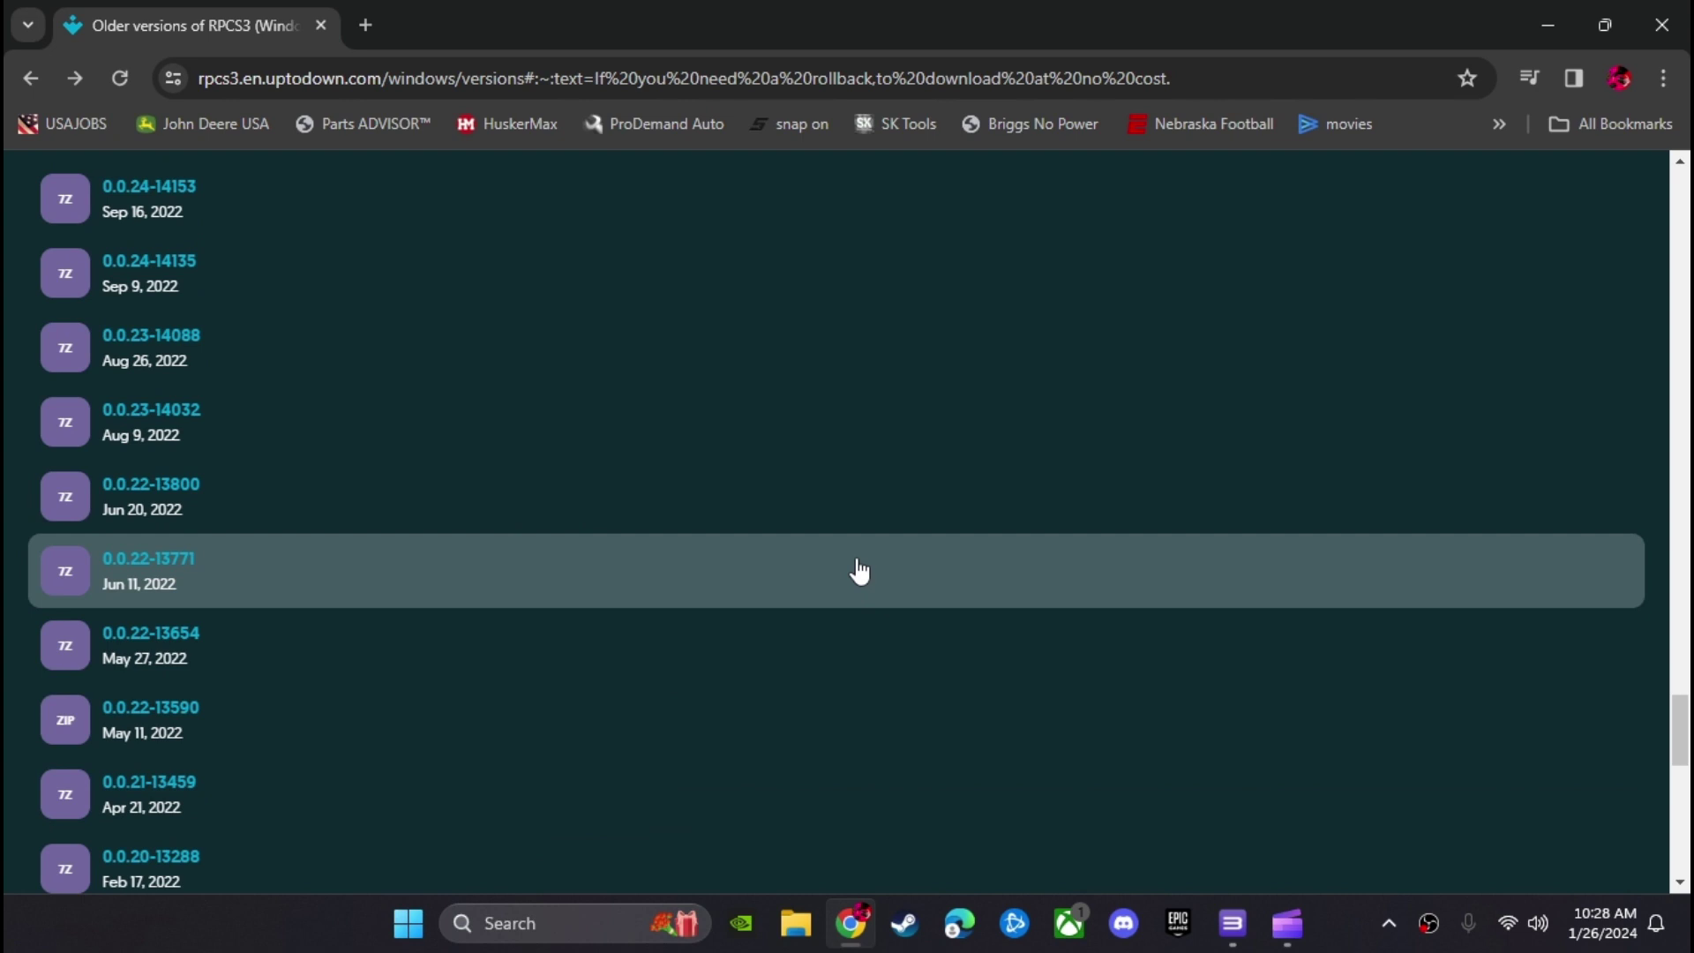
{"action": "scroll", "coordinate": [751, 591], "scroll_direction": "down", "scroll_amount": 5}
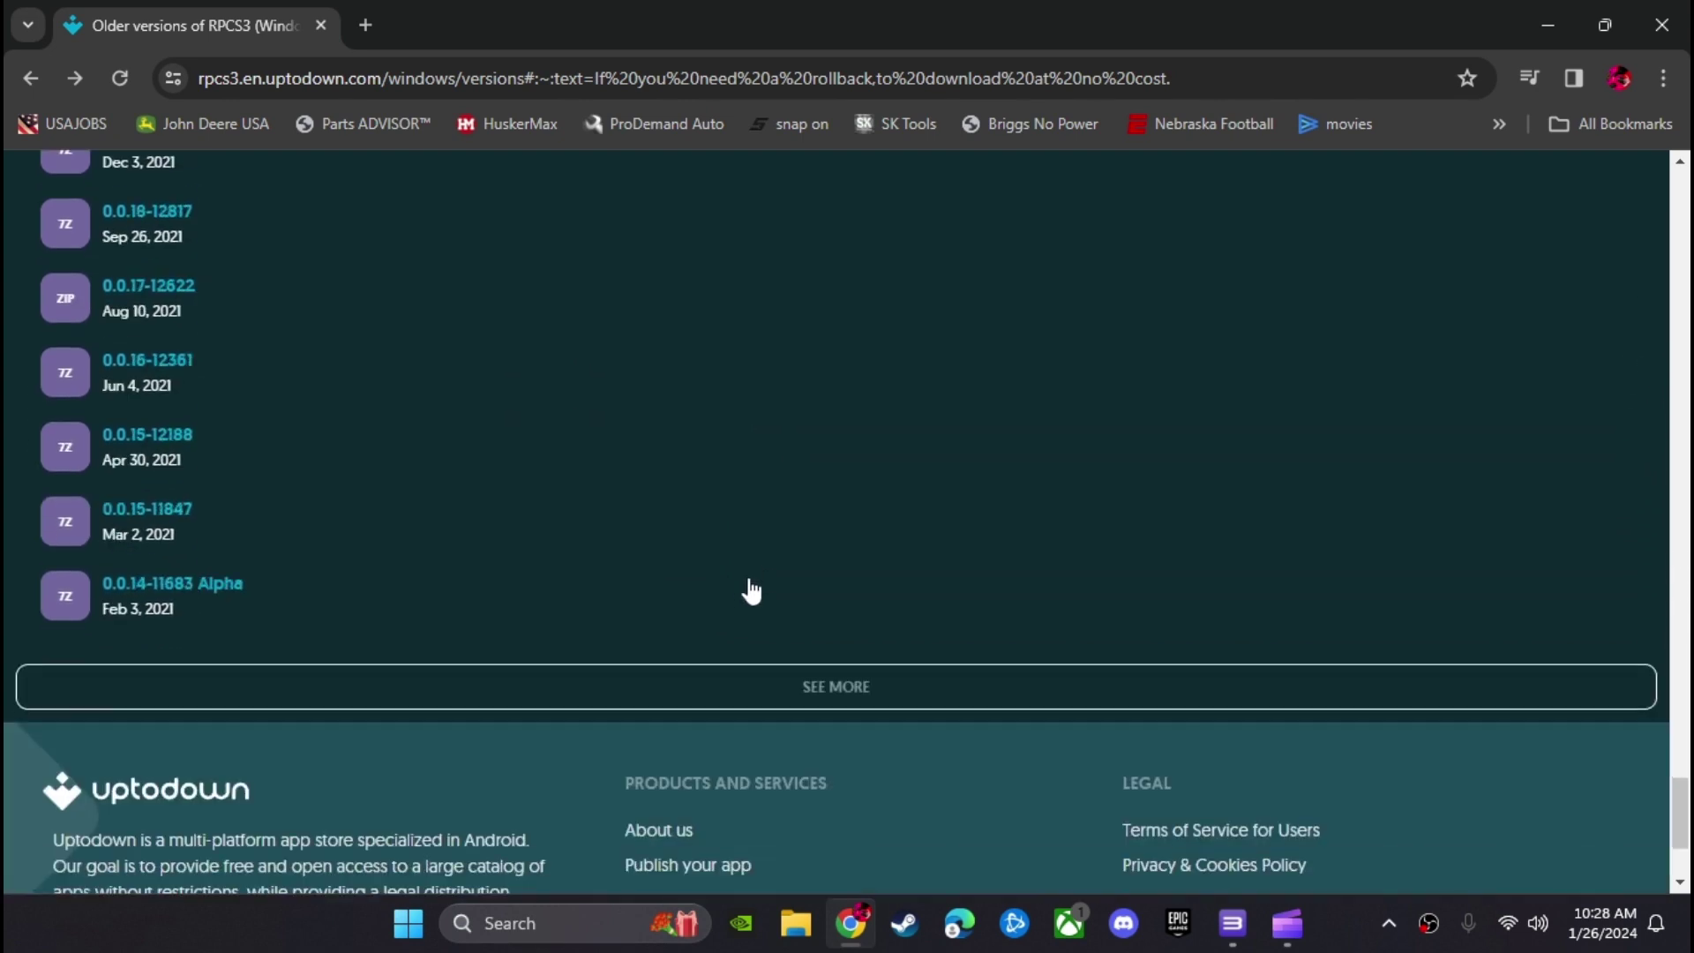
{"action": "left_click", "coordinate": [730, 700]}
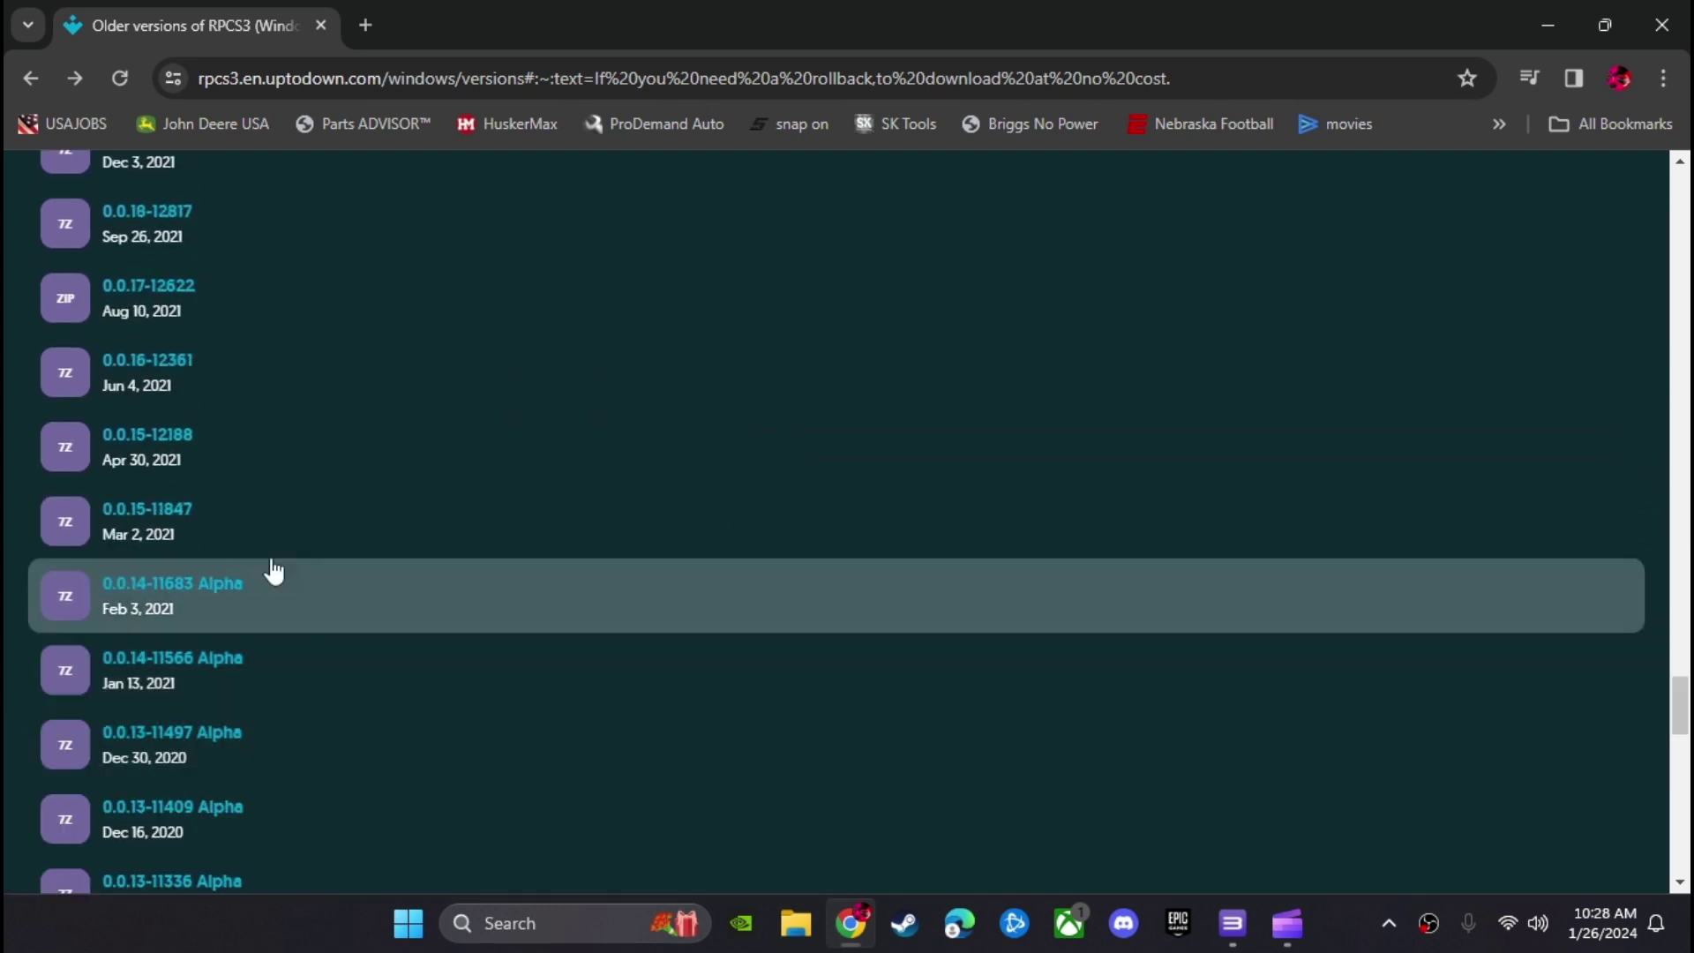
{"action": "scroll", "coordinate": [415, 555], "scroll_direction": "up", "scroll_amount": 3}
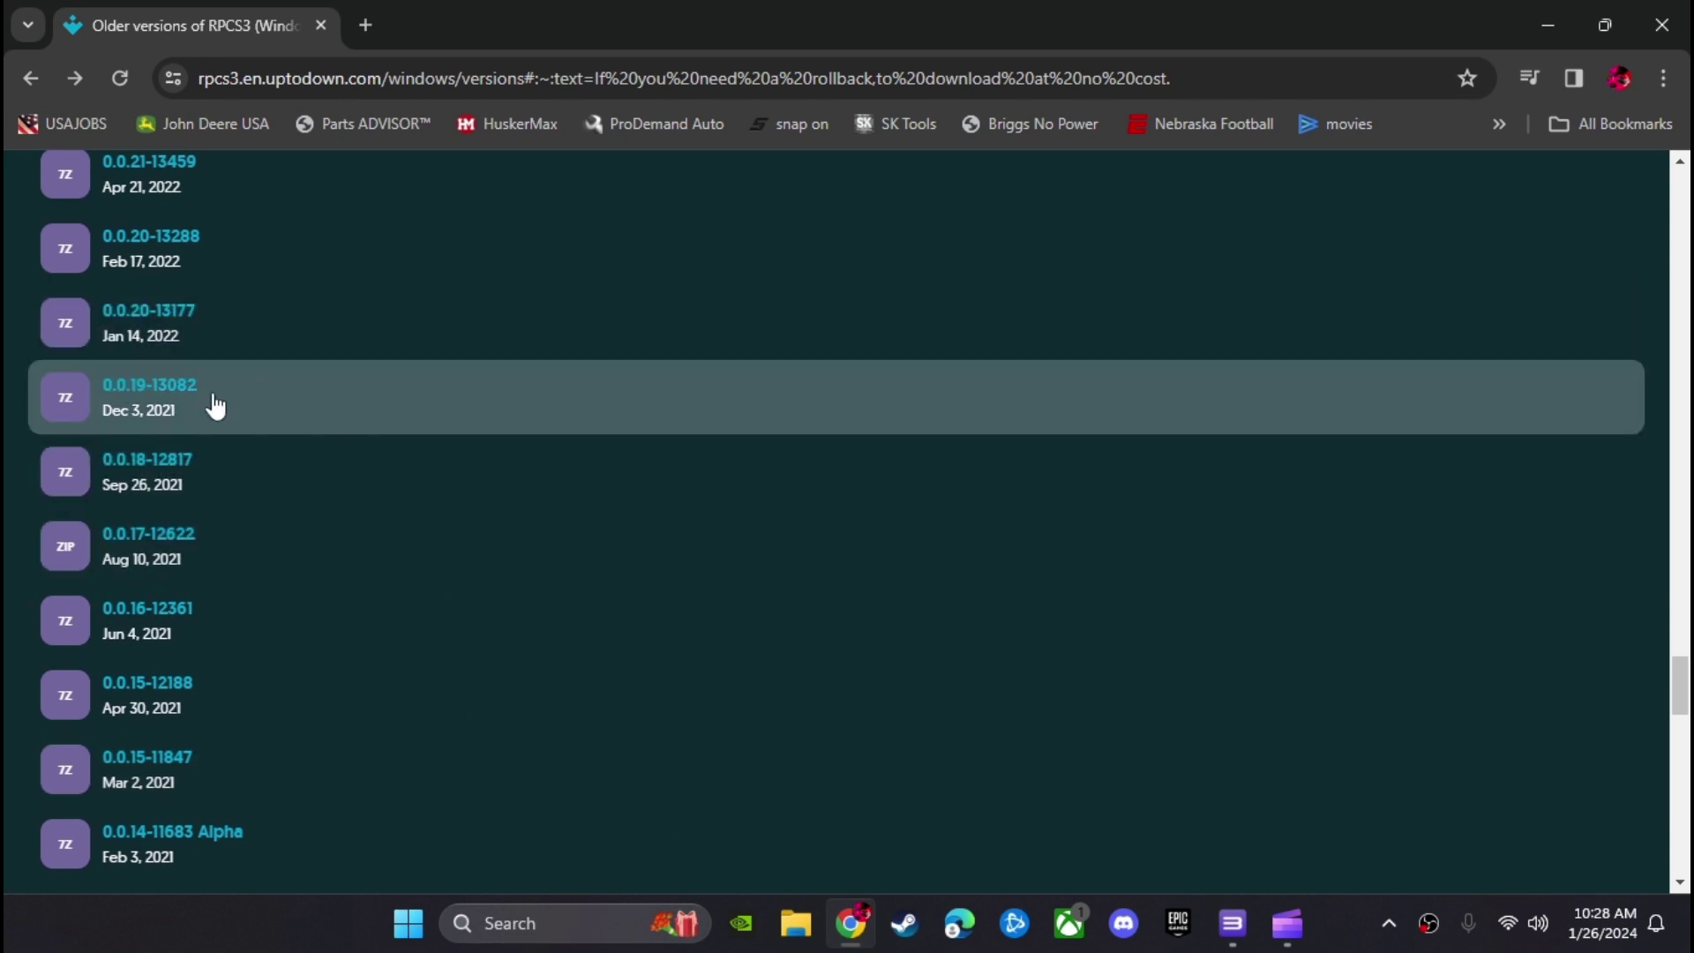
{"action": "left_click", "coordinate": [189, 385]}
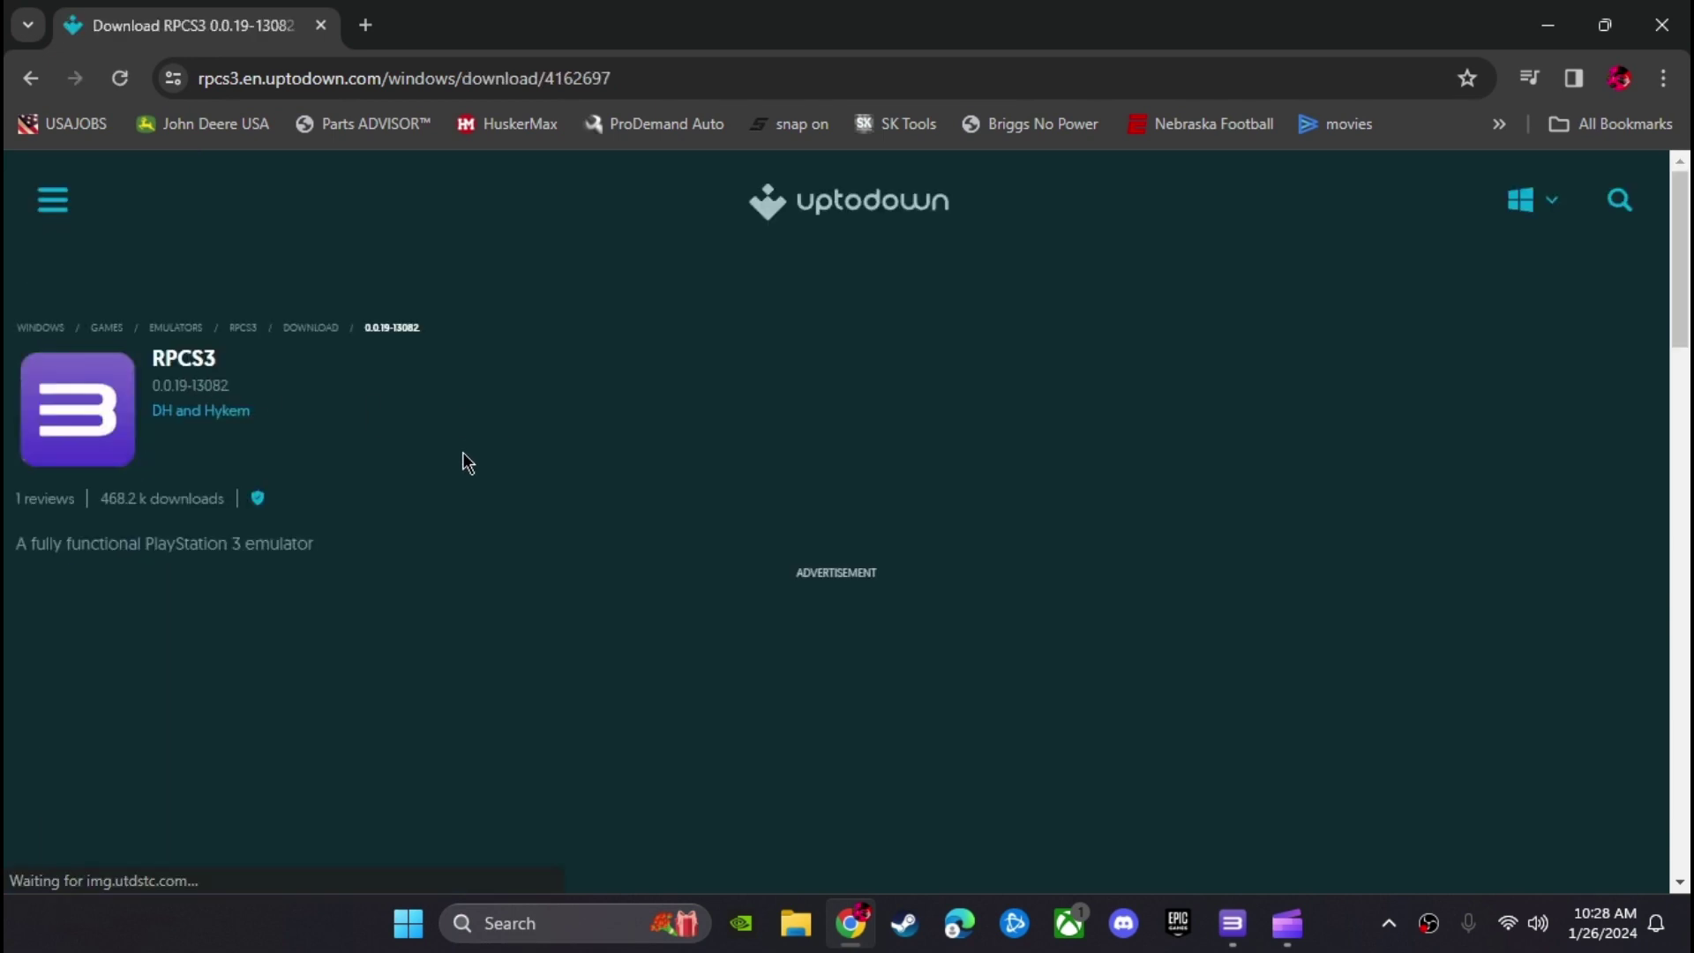
Step: Locate the download option for RPCS3 0.0.19-13082 and go back to the previous page
{"action": "scroll", "coordinate": [780, 580], "scroll_direction": "down", "scroll_amount": 5}
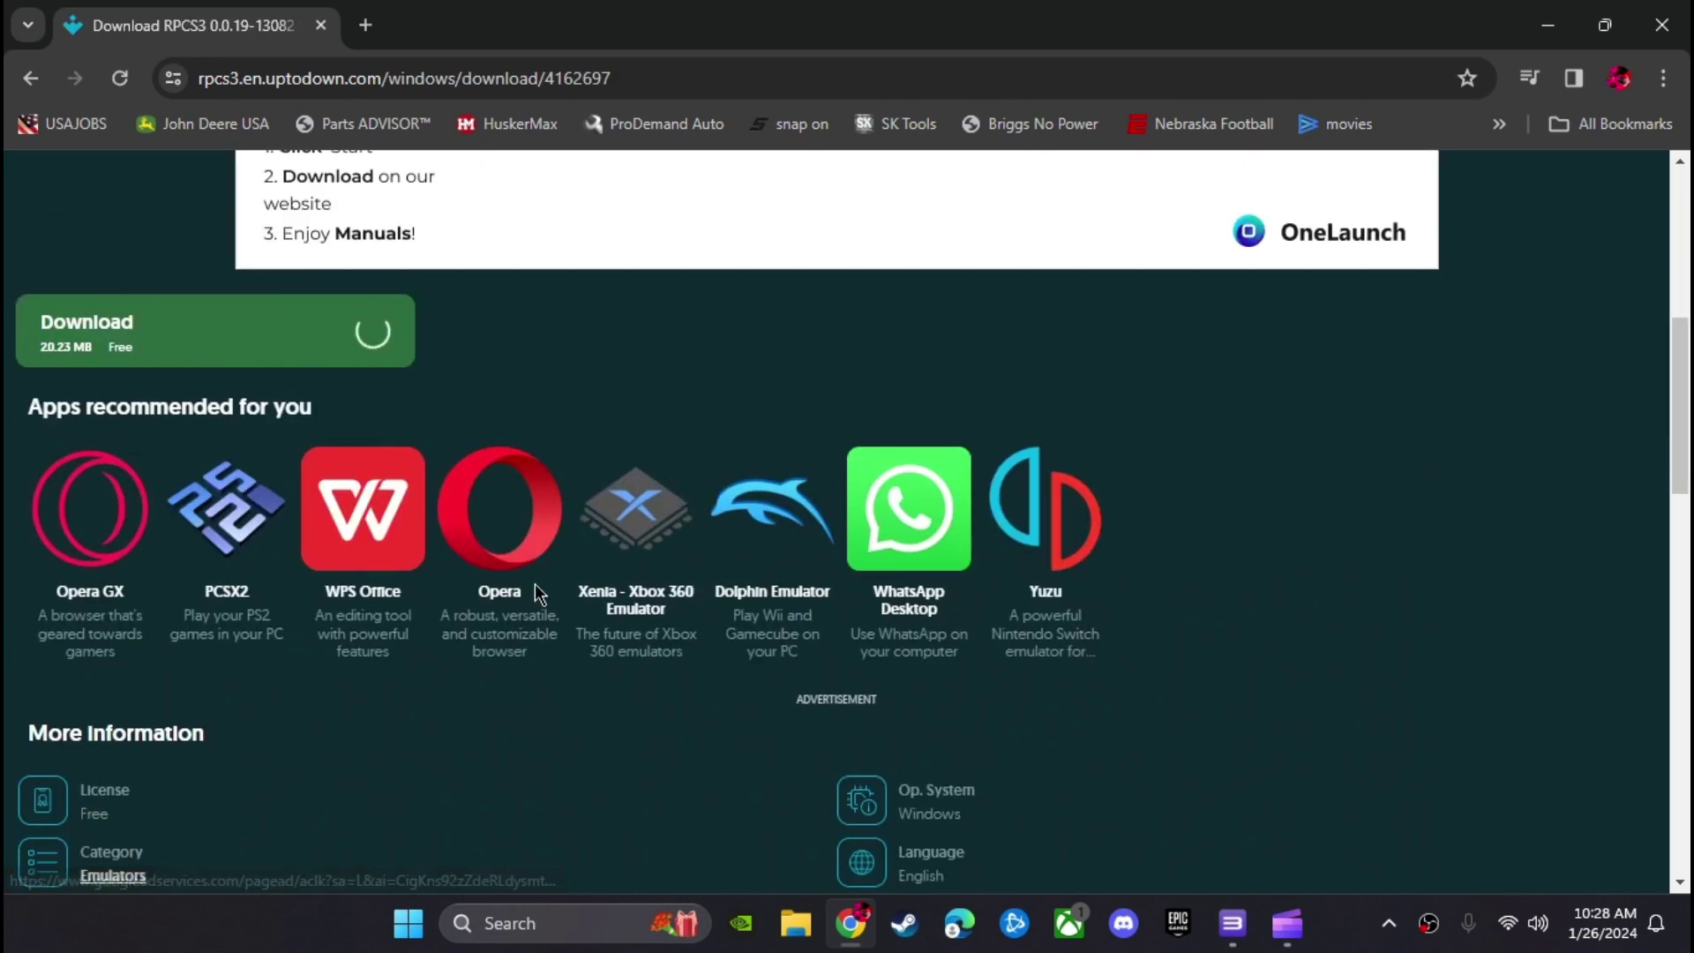
{"action": "scroll", "coordinate": [311, 620], "scroll_direction": "up", "scroll_amount": 2}
{"action": "left_click", "coordinate": [309, 609]}
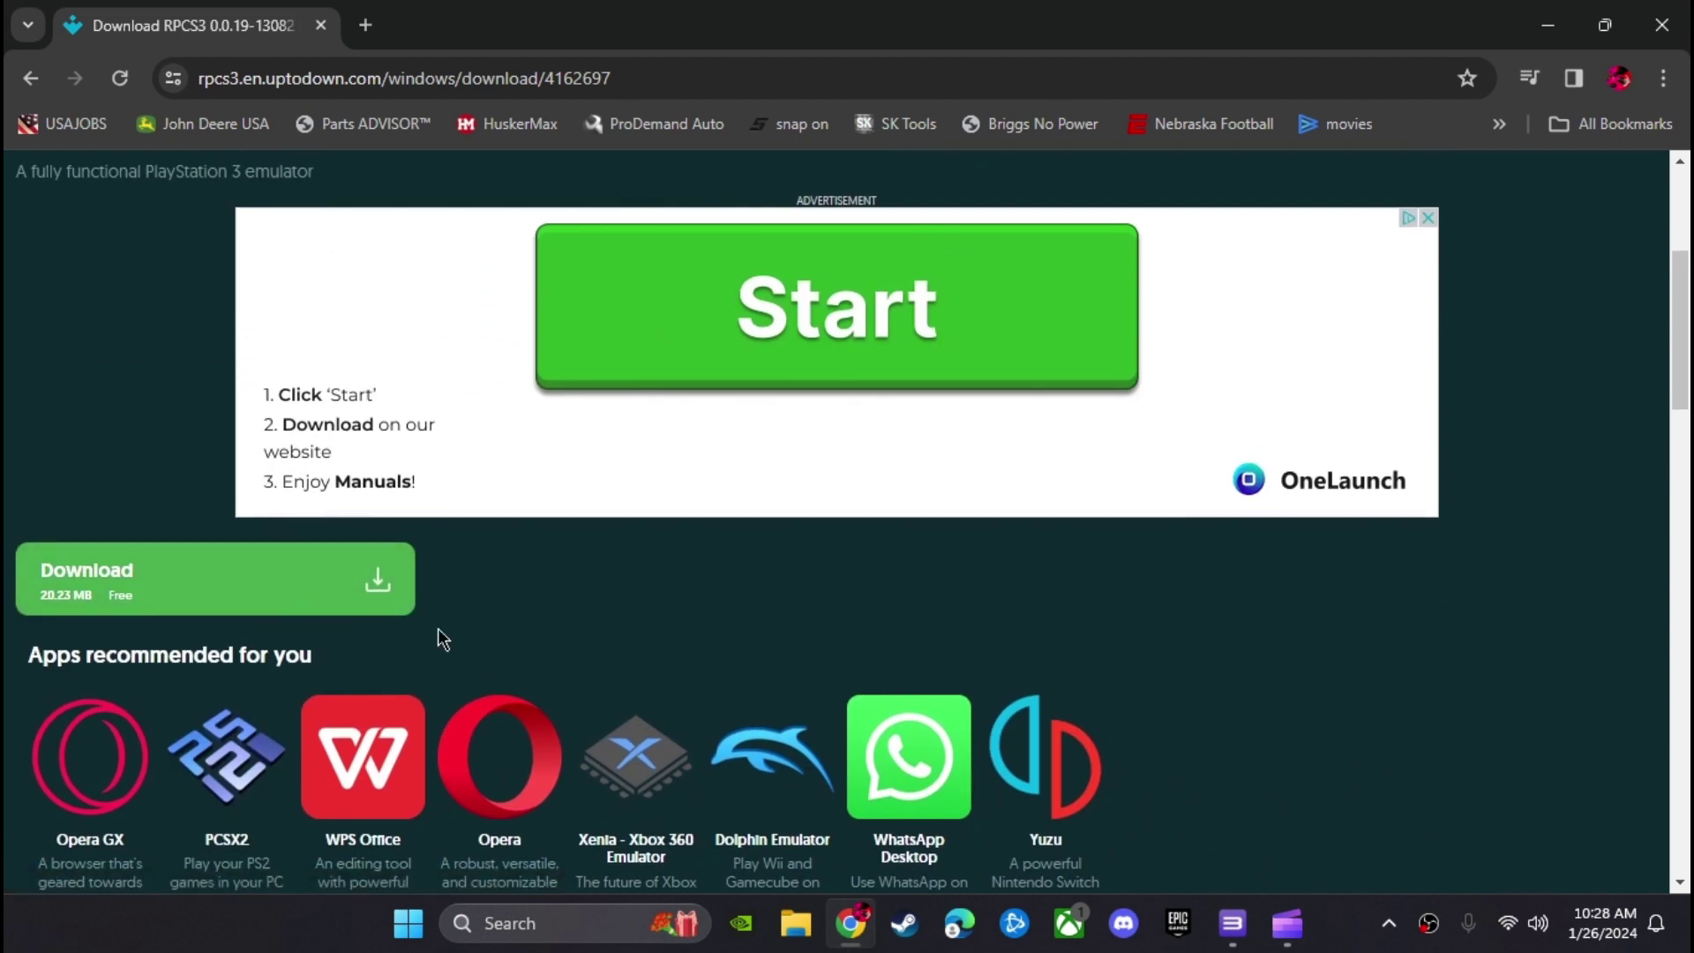
{"action": "left_click", "coordinate": [30, 78]}
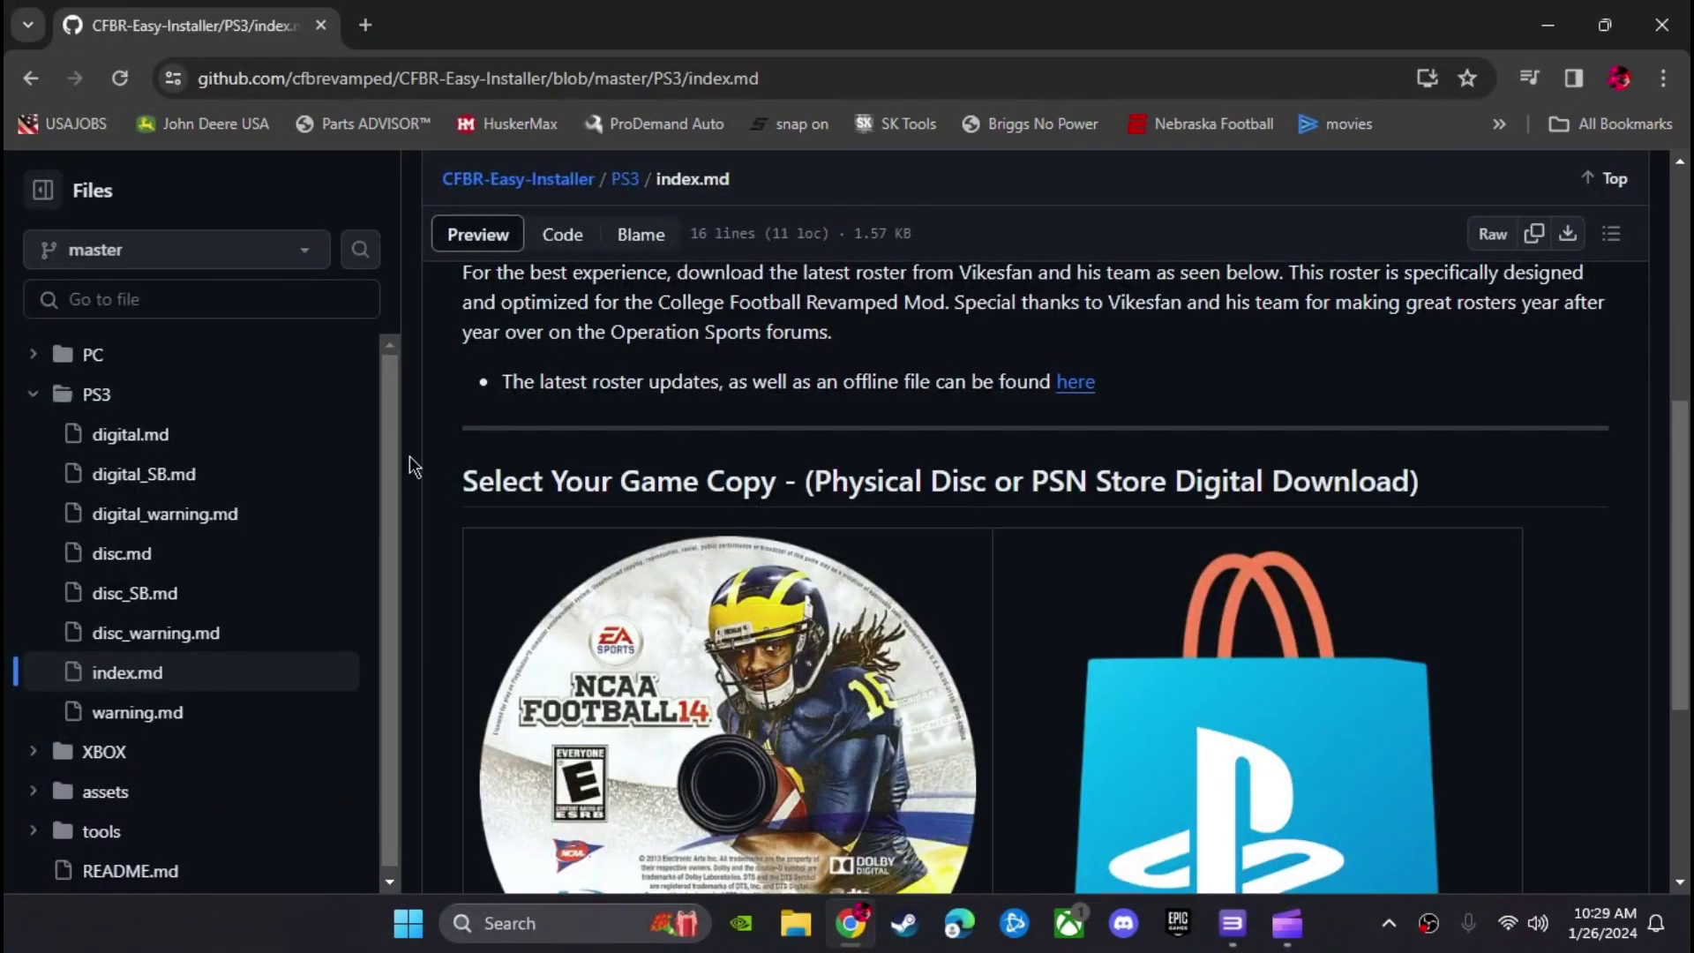
Step: Examine the Physical Disc and PSN Store Digital copy options in the CFBR-Easy-Installer PS3 guide
{"action": "scroll", "coordinate": [863, 520], "scroll_direction": "down", "scroll_amount": 3}
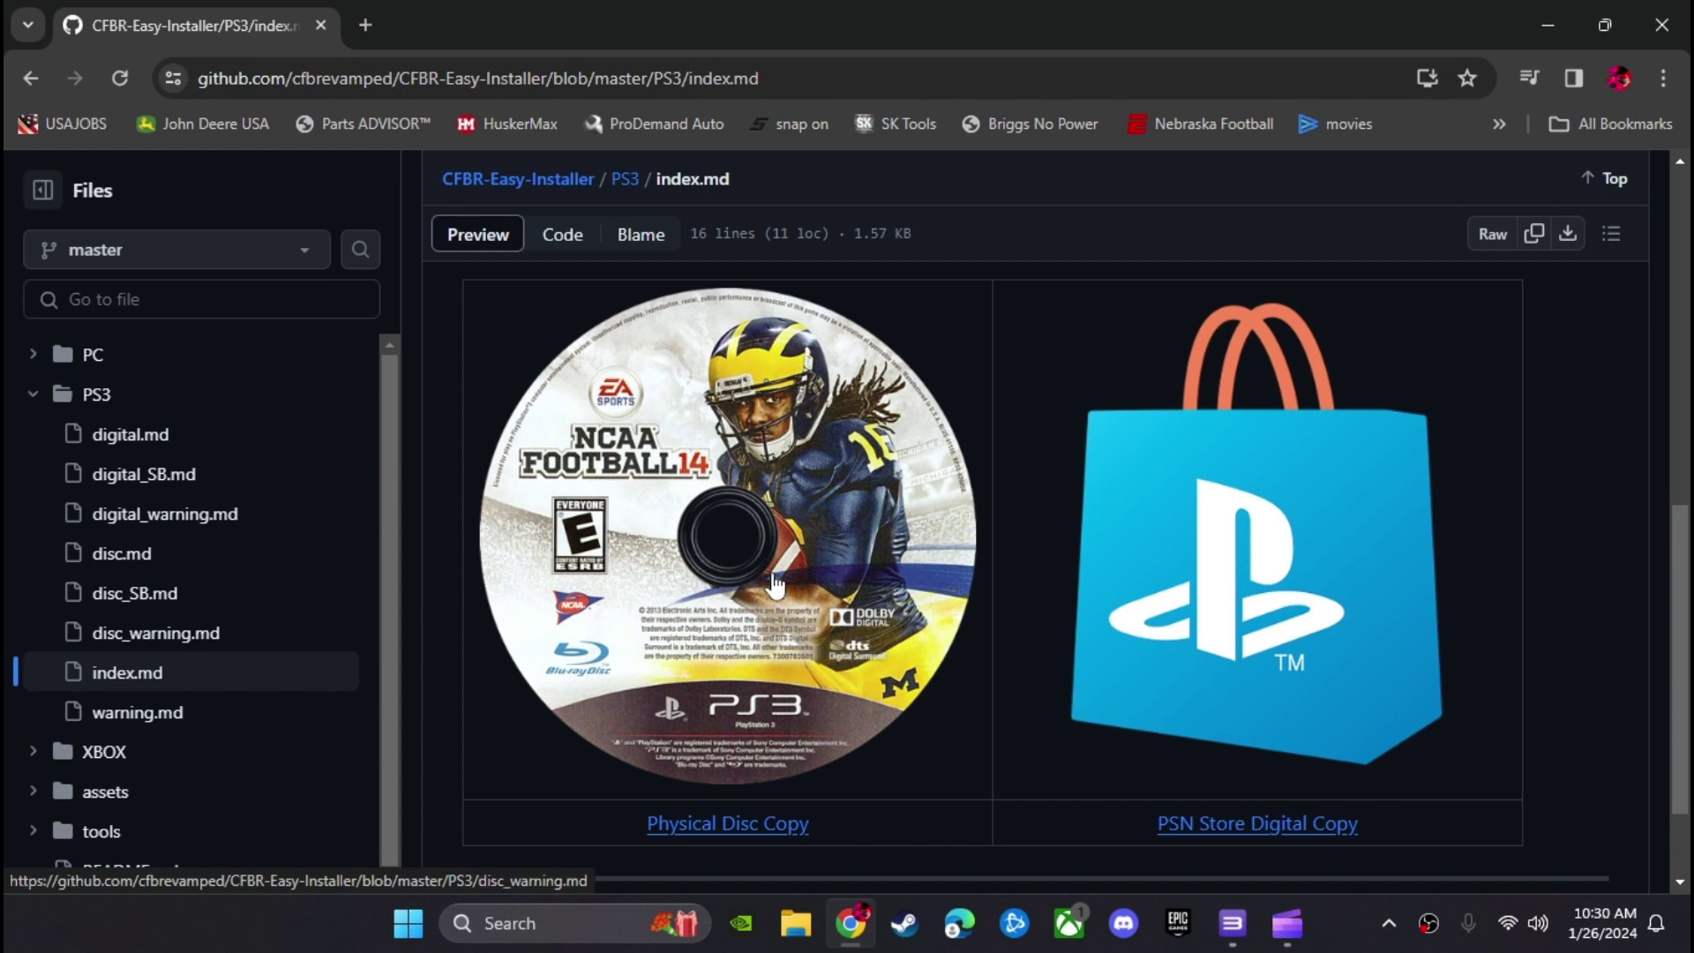
{"action": "scroll", "coordinate": [773, 622], "scroll_direction": "up", "scroll_amount": 1}
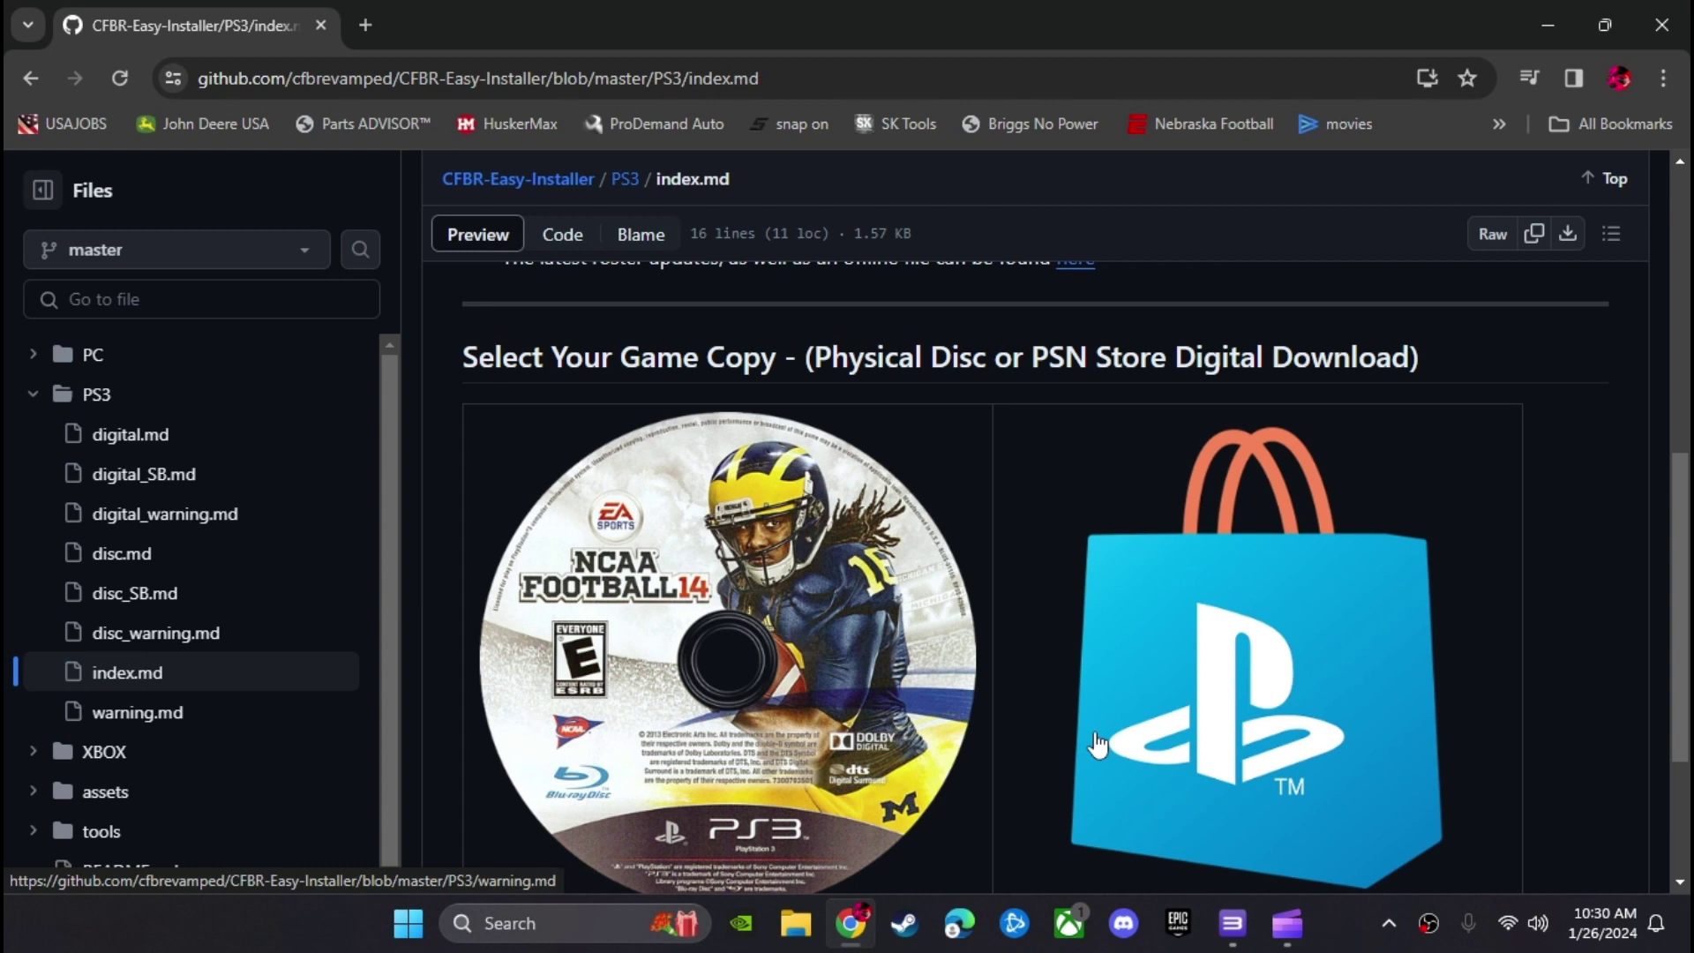
{"action": "scroll", "coordinate": [662, 672], "scroll_direction": "down", "scroll_amount": 1}
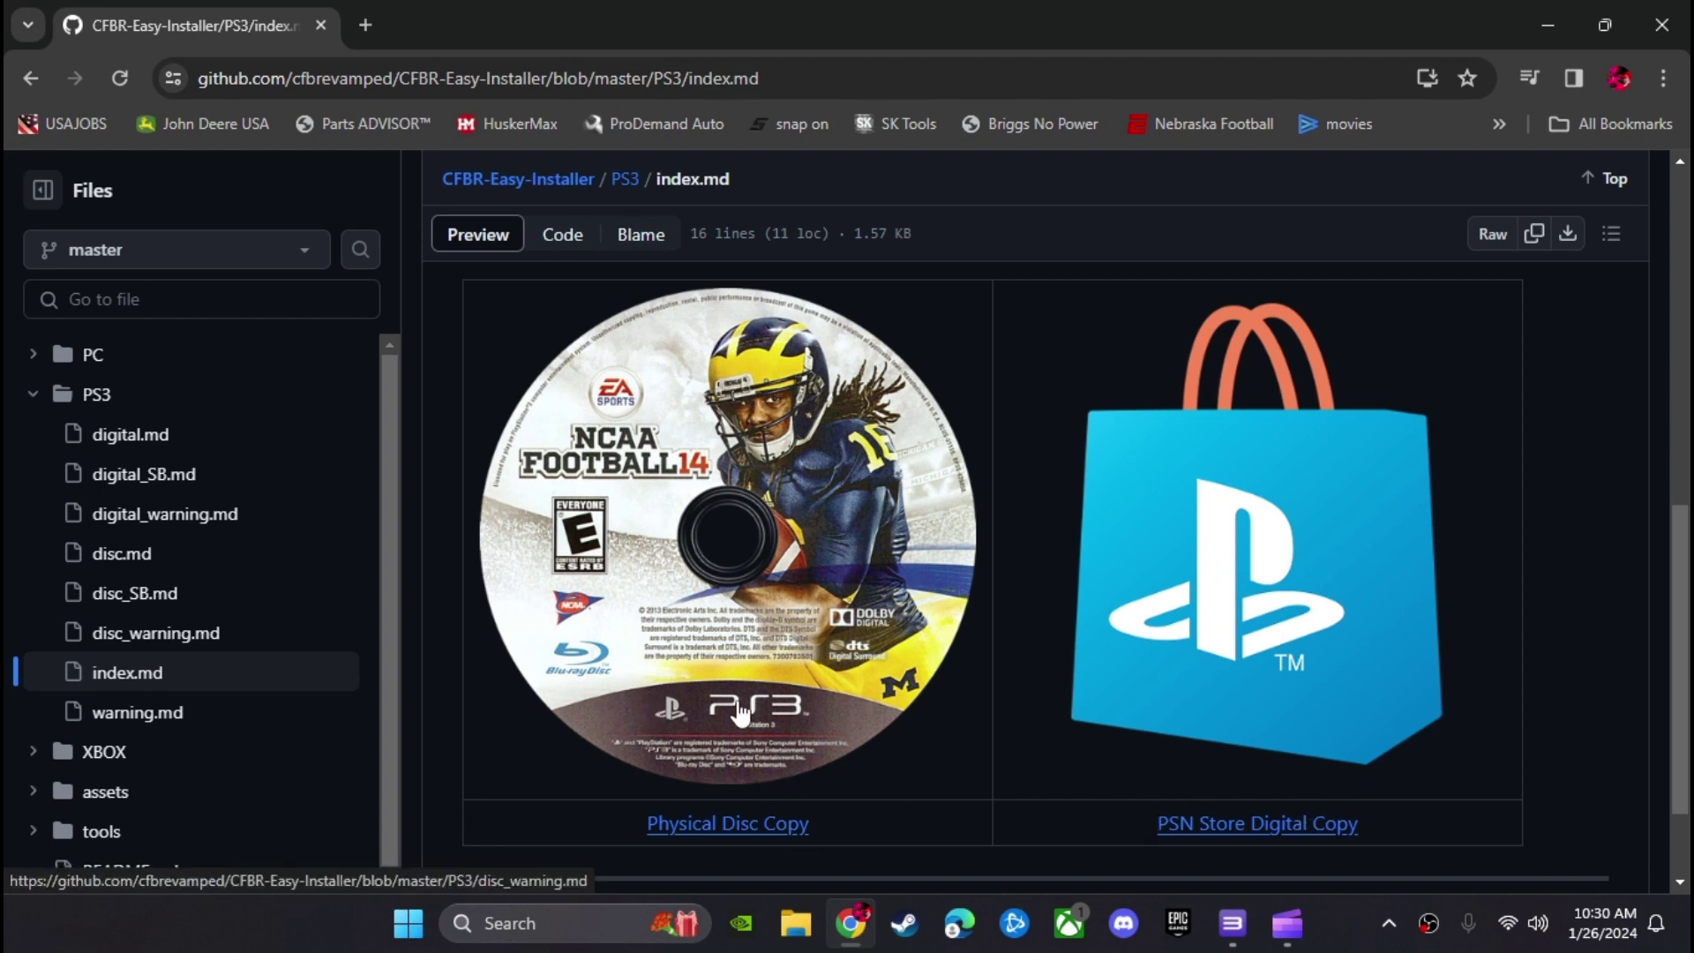
{"action": "scroll", "coordinate": [668, 706], "scroll_direction": "up", "scroll_amount": 1}
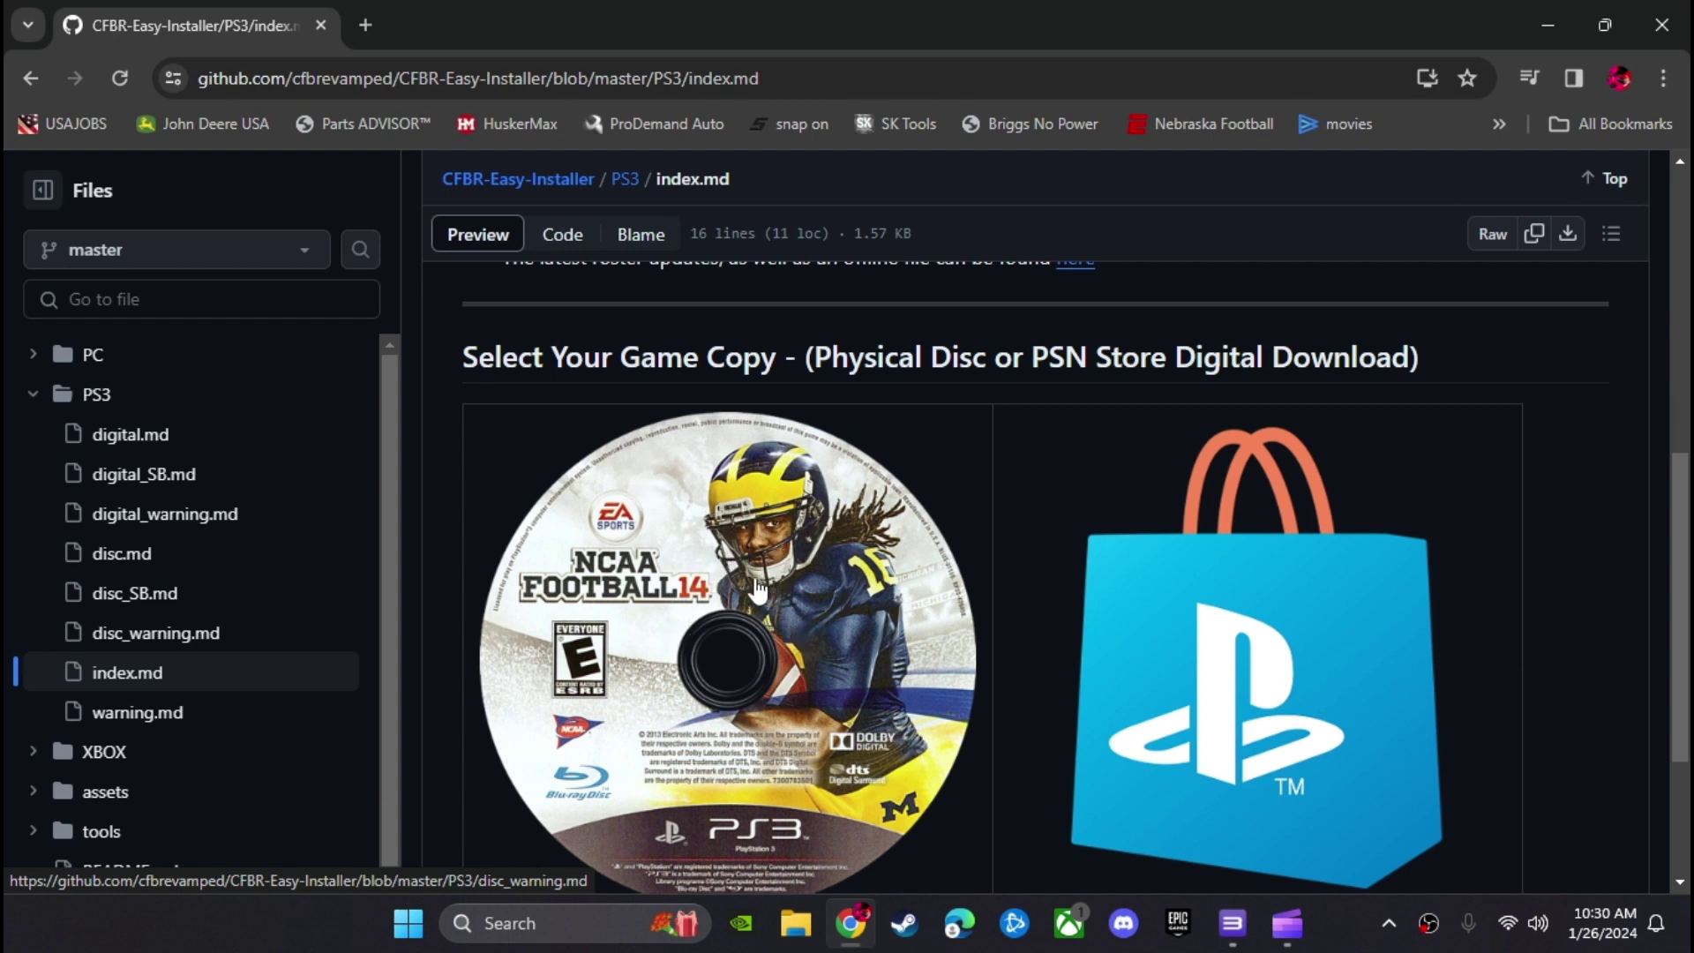
{"action": "scroll", "coordinate": [756, 589], "scroll_direction": "down", "scroll_amount": 1}
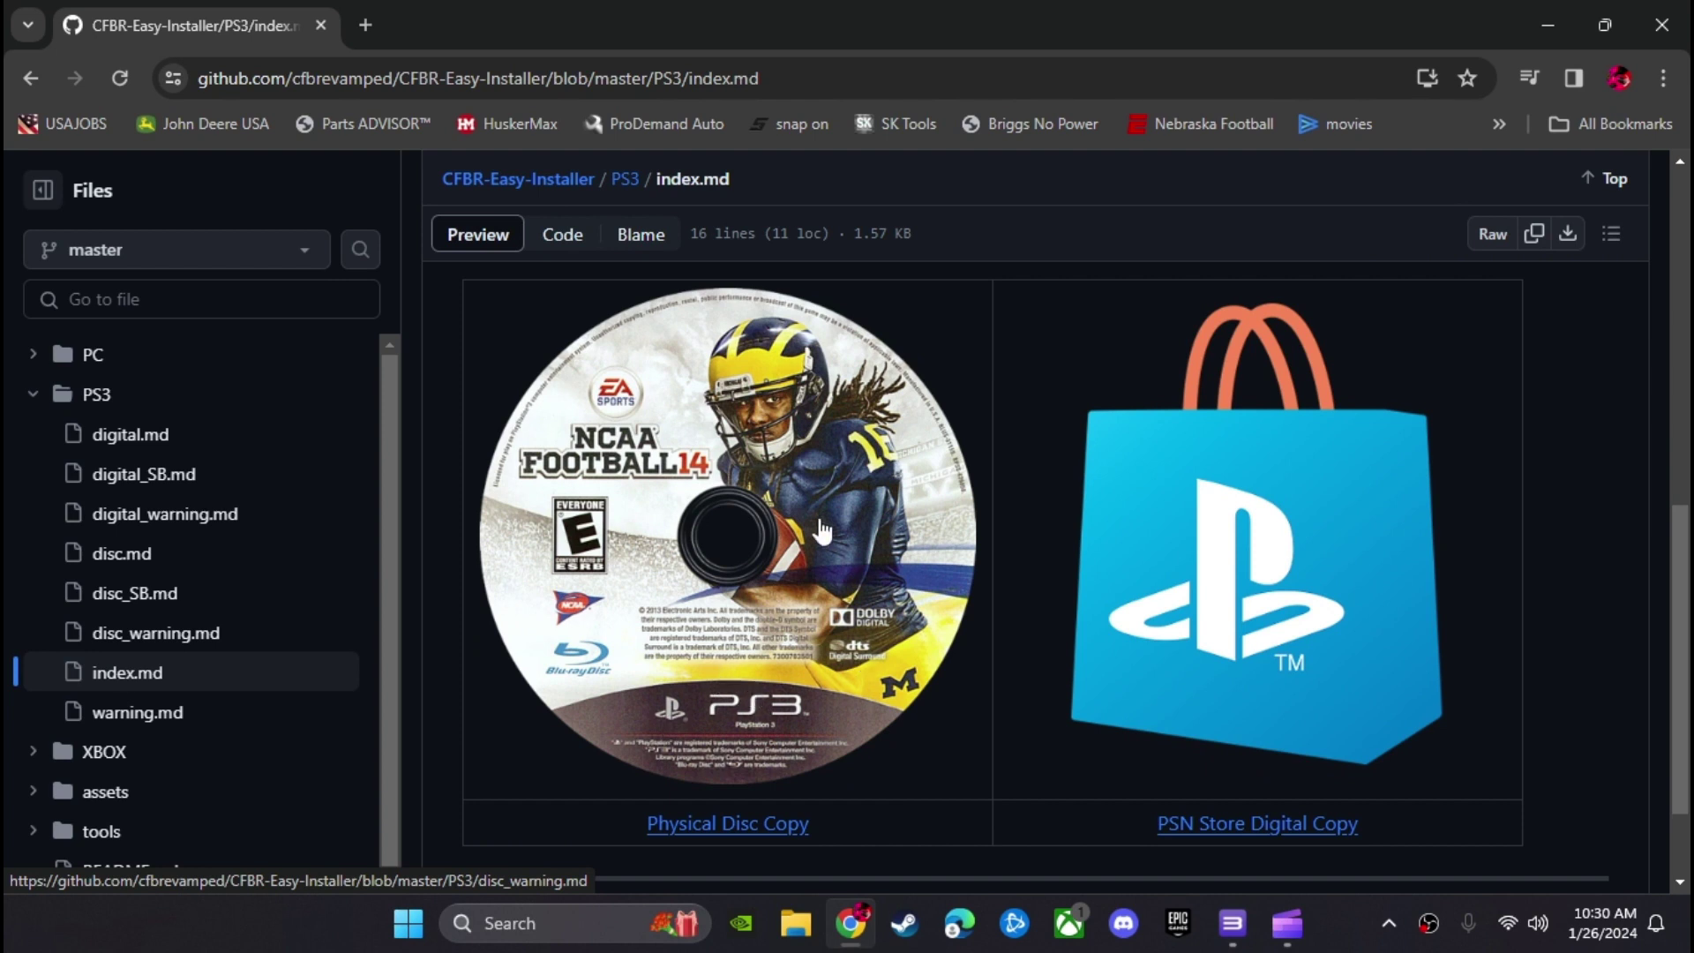